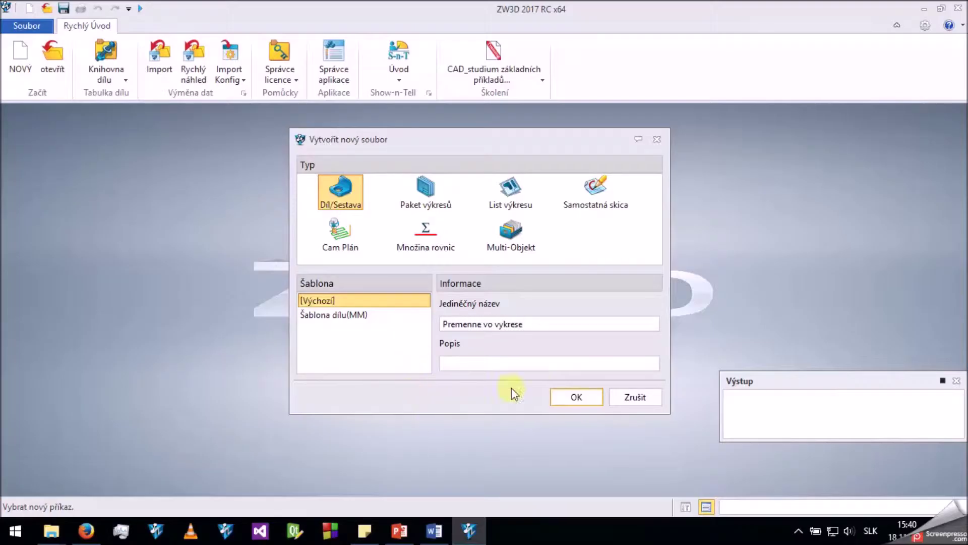
Step: Create the part Premenne vo vykrese from the default template and draw a centred block from 0,0,0 to corner 52,48,26
click(566, 396)
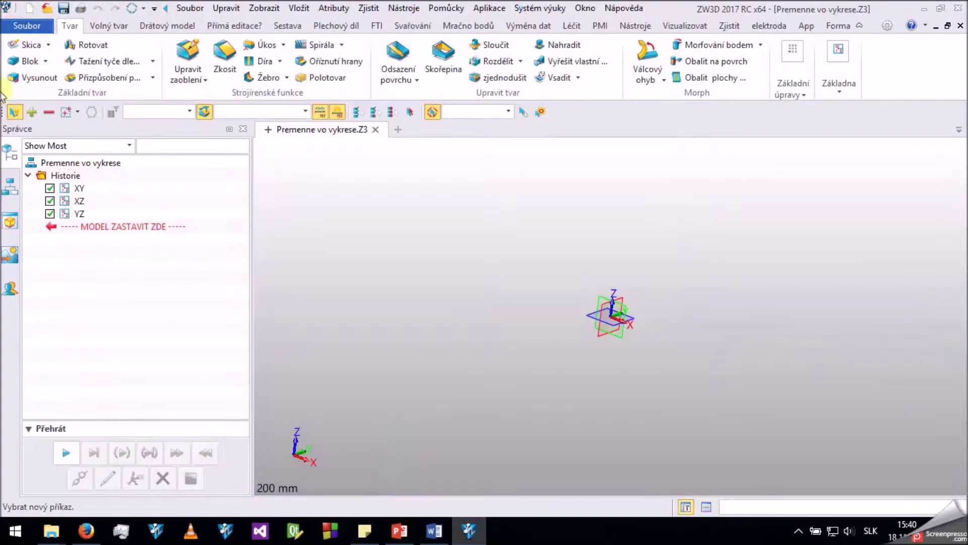
click(22, 61)
click(613, 316)
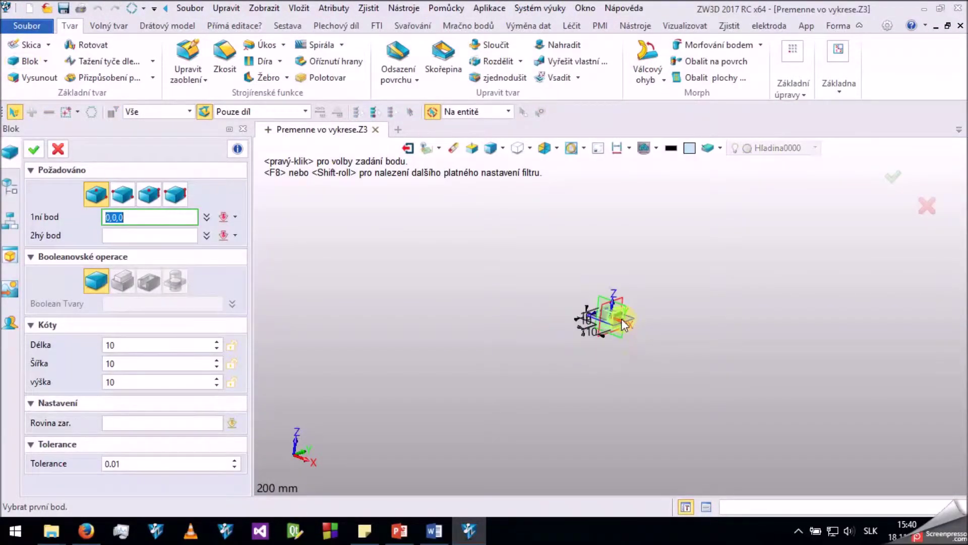
click(741, 283)
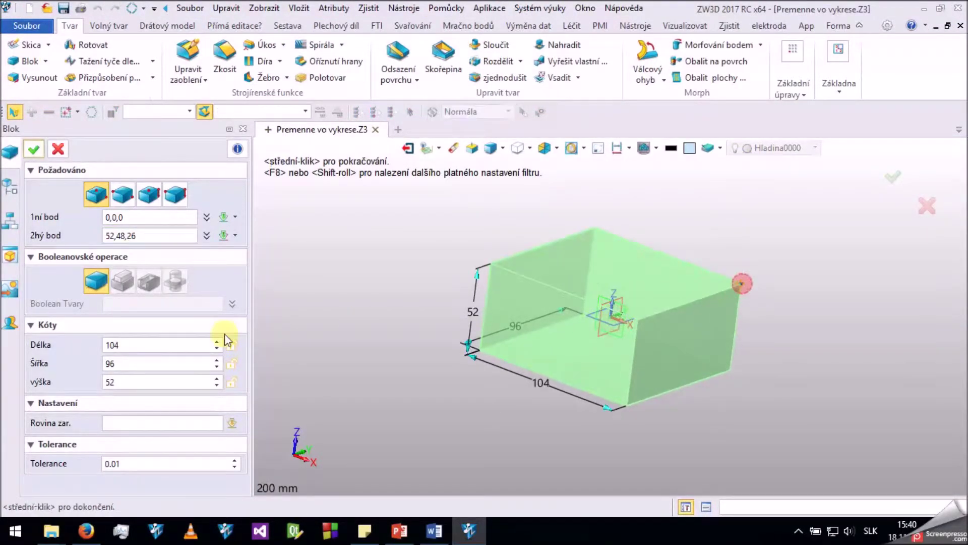
Step: Set the block's length to 104.94651654, width to 96.4894351 and height to 52.14883515, and create it
click(166, 347)
click(159, 363)
text(.4894351)
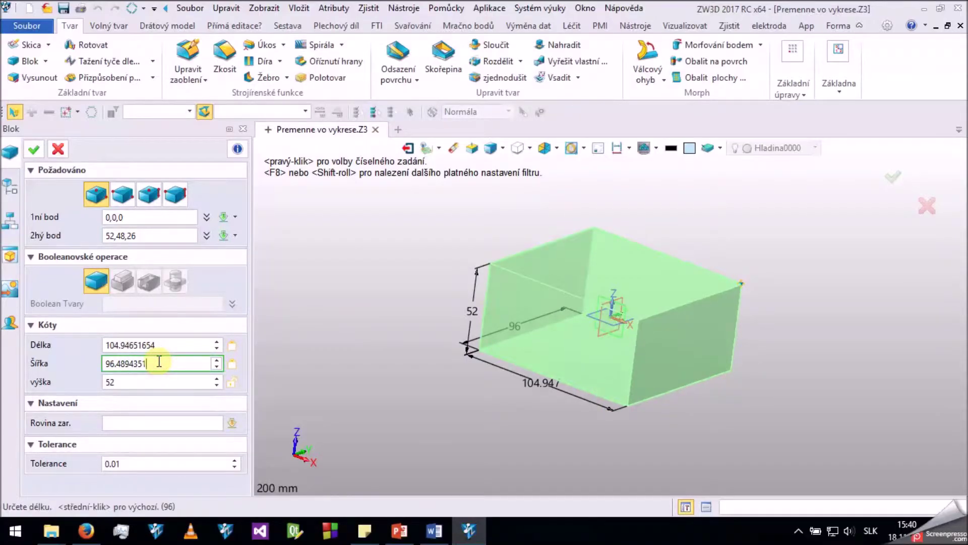
click(148, 378)
text(.14883515)
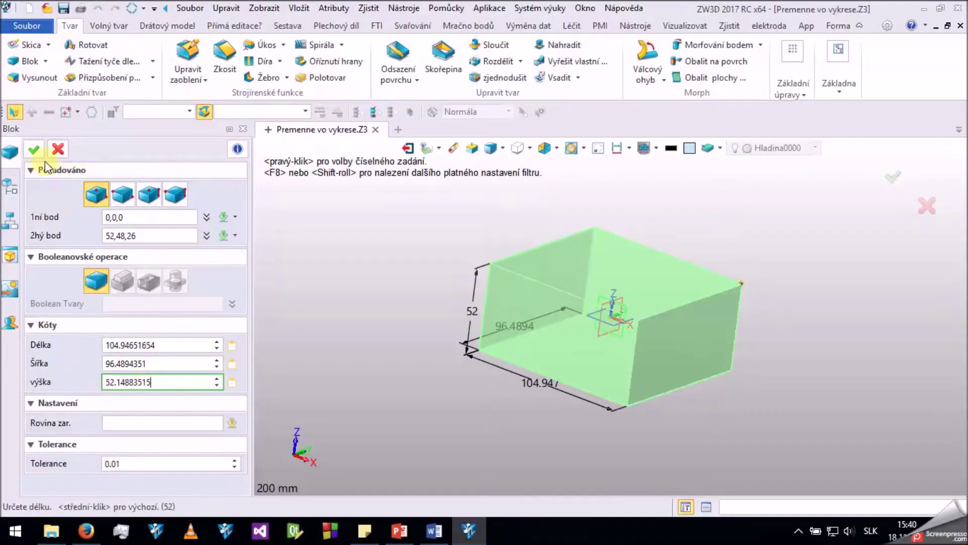
click(34, 148)
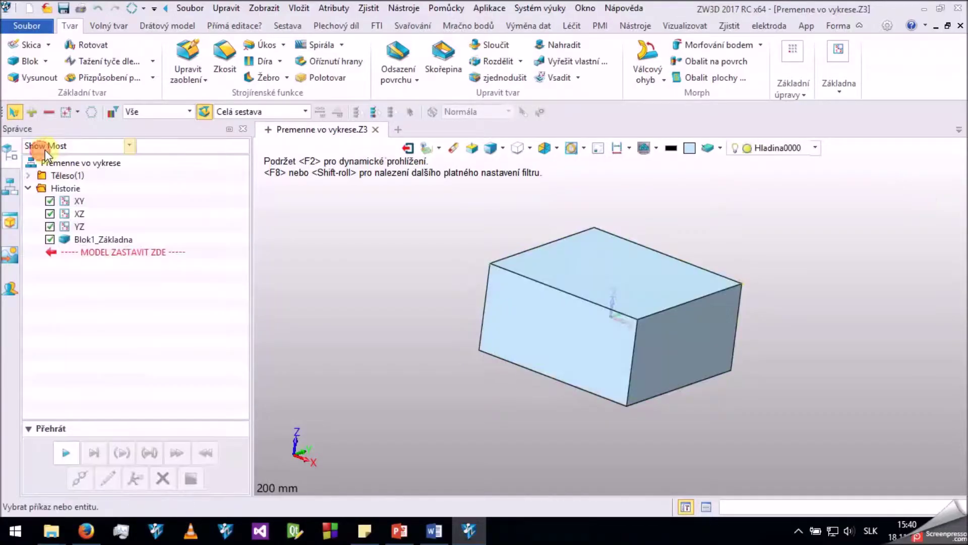
Step: Measure the distance between two diagonally opposite corners of the block and store it associatively as variable a
click(732, 25)
click(38, 68)
click(482, 349)
click(740, 282)
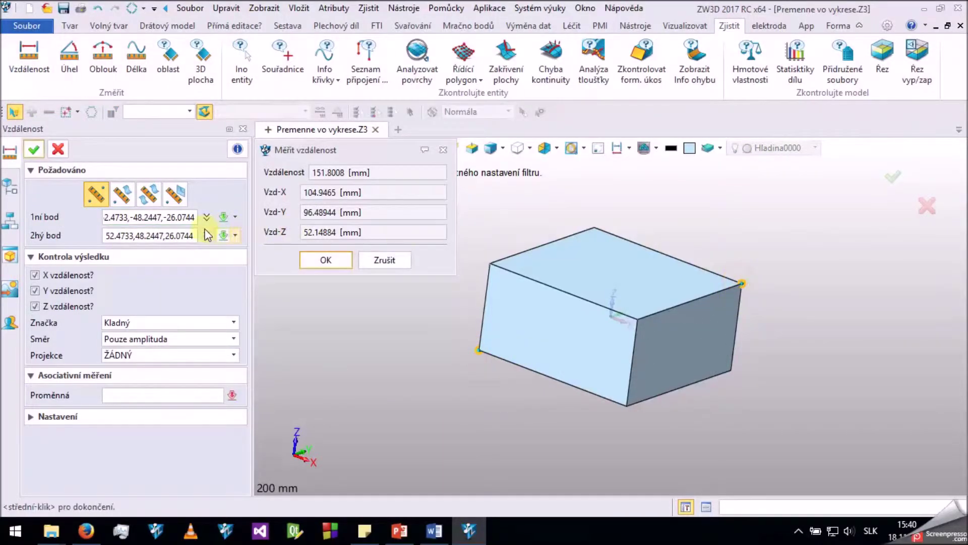
click(152, 395)
text(a)
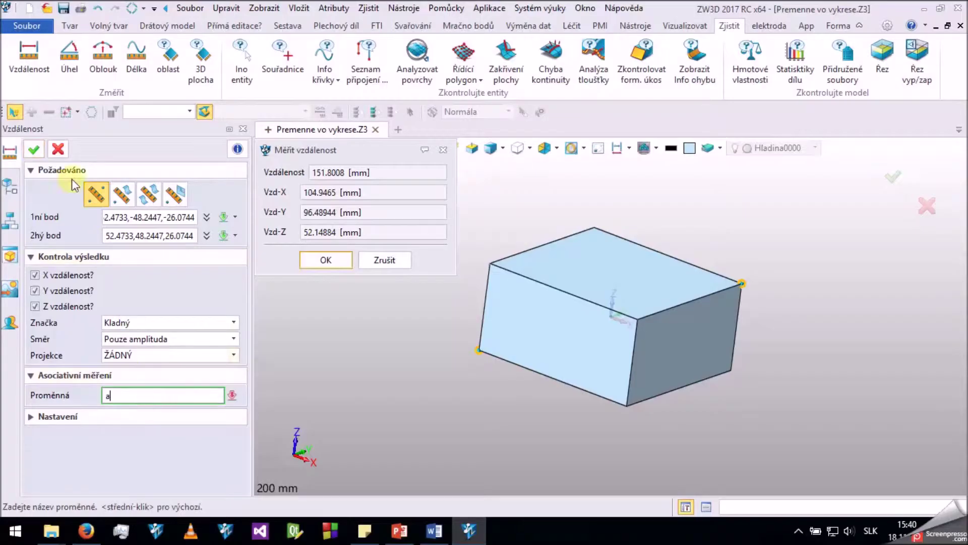
click(34, 149)
click(326, 260)
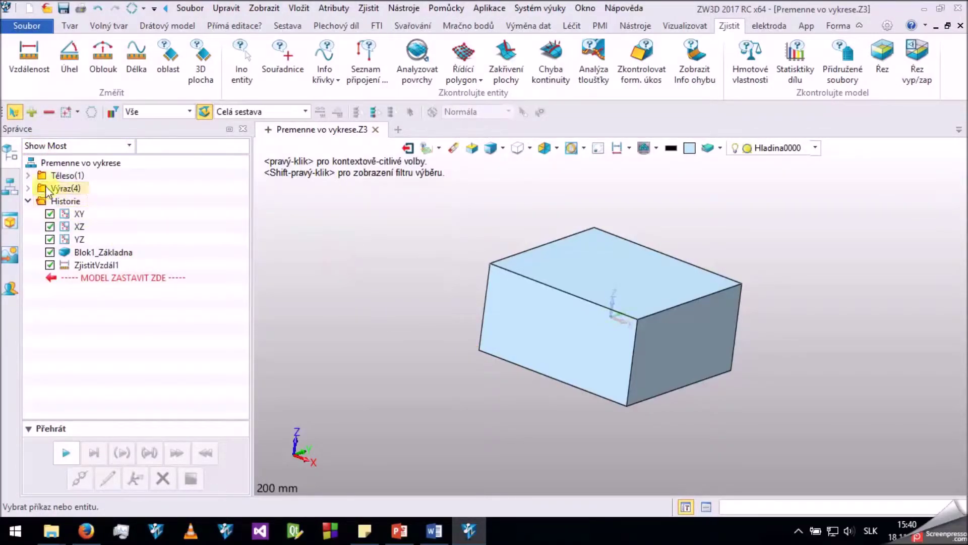
Step: Expand the expressions in the model history to view the measurement variables
click(28, 188)
click(49, 203)
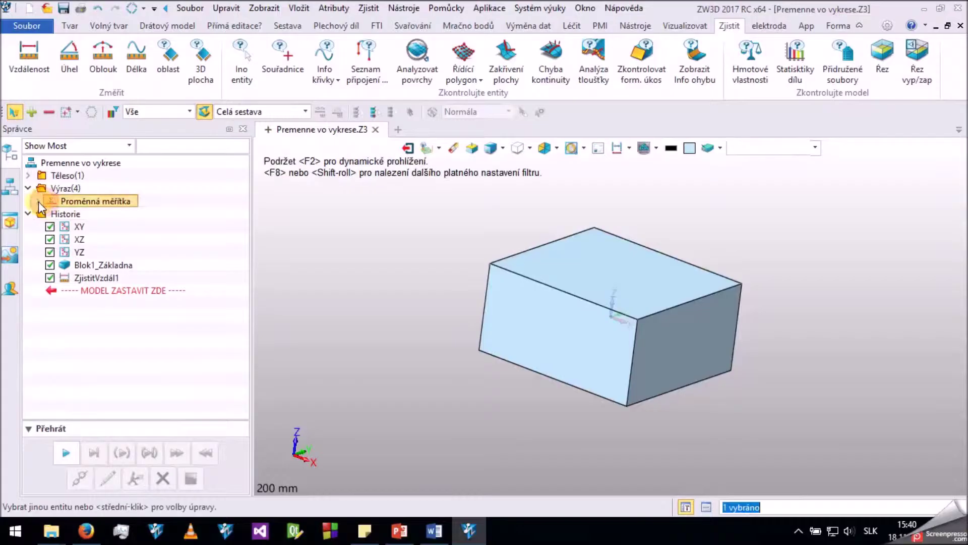
click(38, 201)
right_click(79, 202)
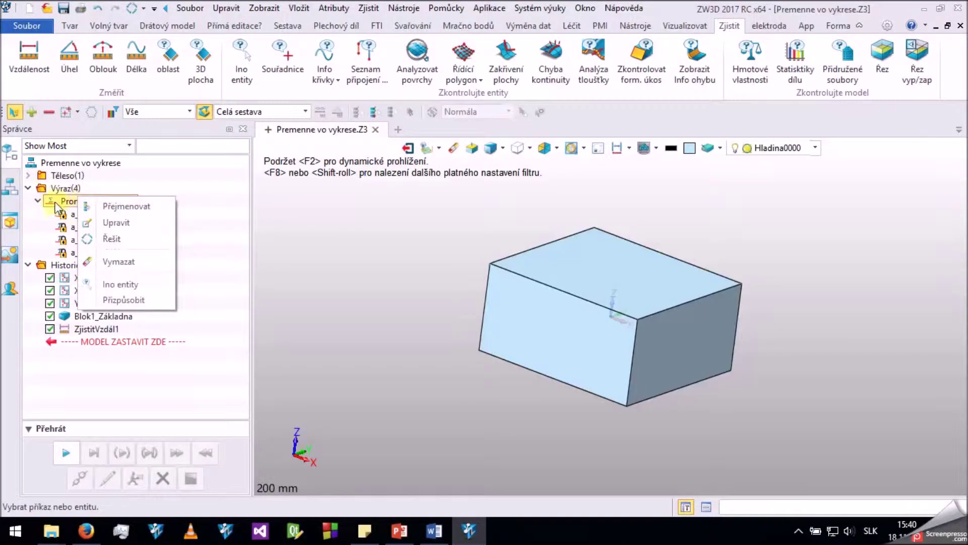
click(61, 189)
Step: Add a constant number variable b with the expression 0.184616874 to the part's equations
right_click(53, 189)
click(86, 199)
click(290, 419)
click(278, 439)
text(0.184615874)
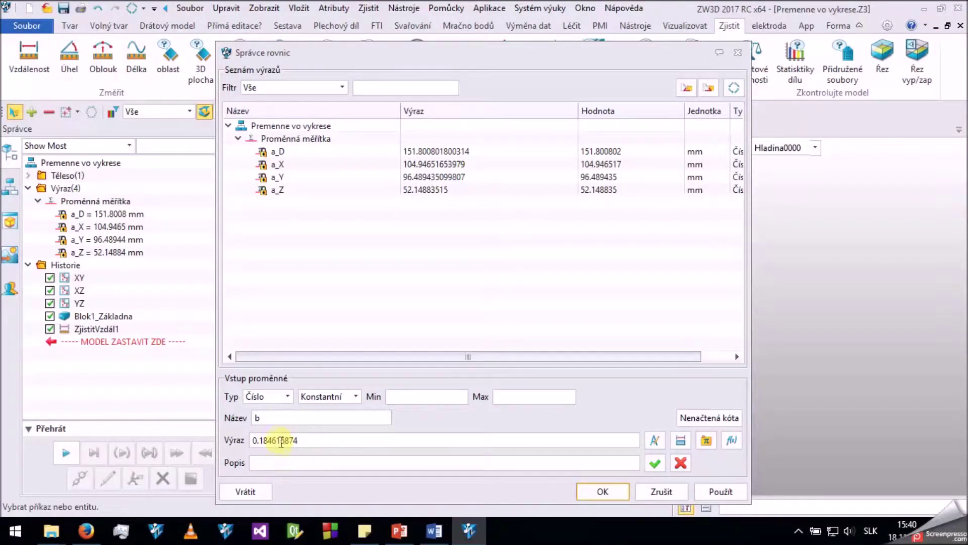
click(656, 465)
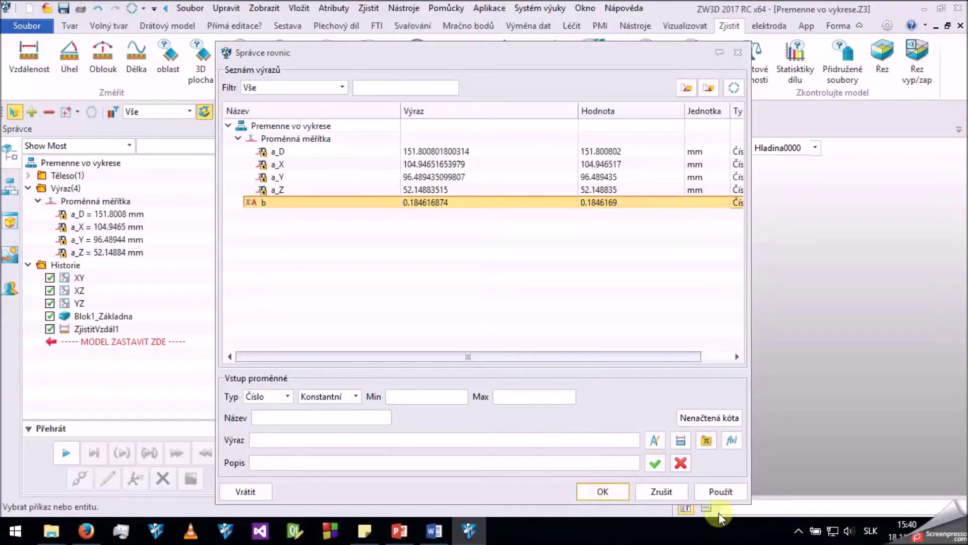
click(720, 491)
click(601, 492)
Step: Create a 2D drawing of the part from the default template and place only its top view on the sheet
right_click(372, 308)
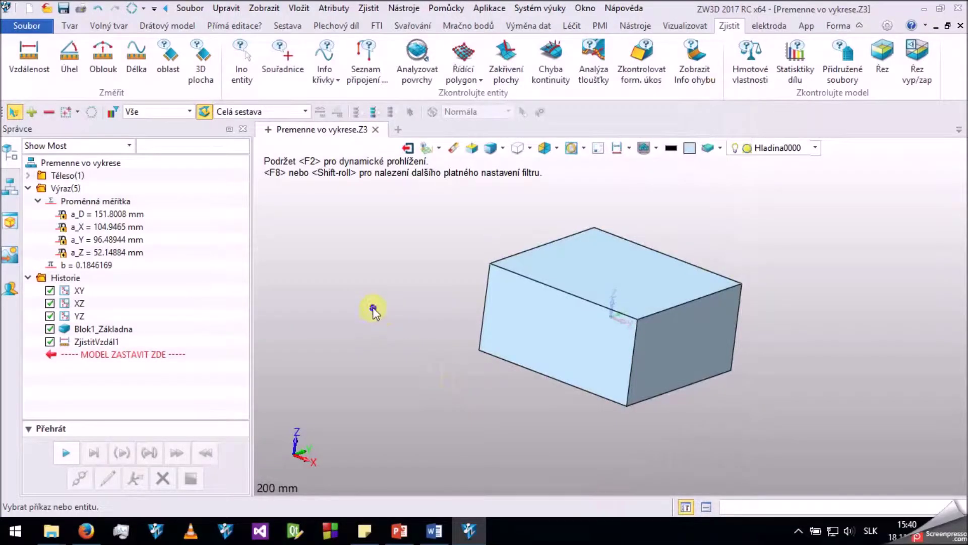
click(402, 280)
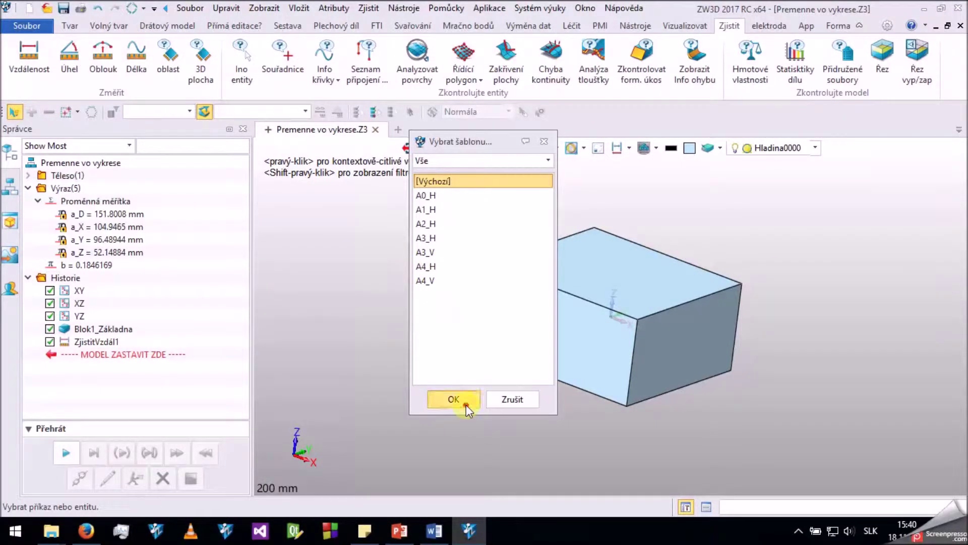
click(465, 401)
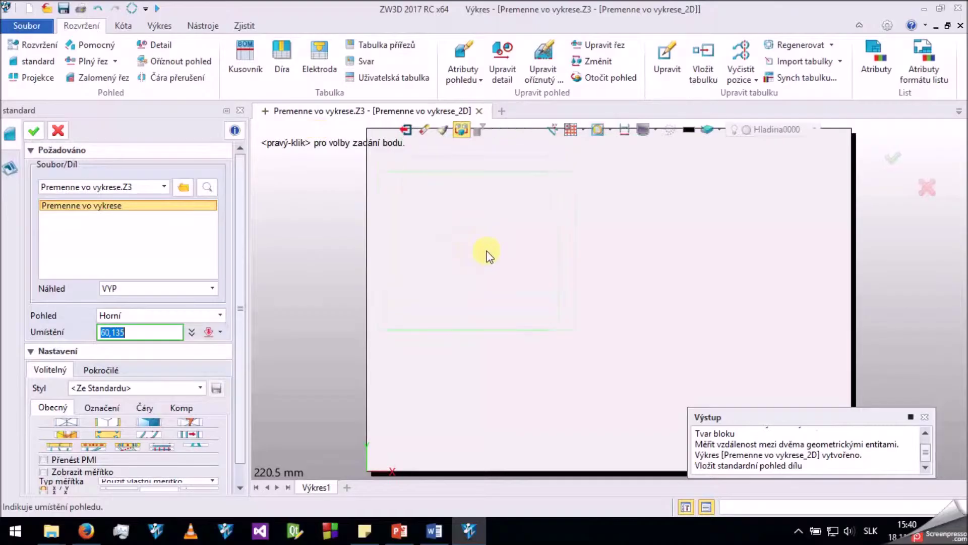
click(487, 252)
middle_click(576, 258)
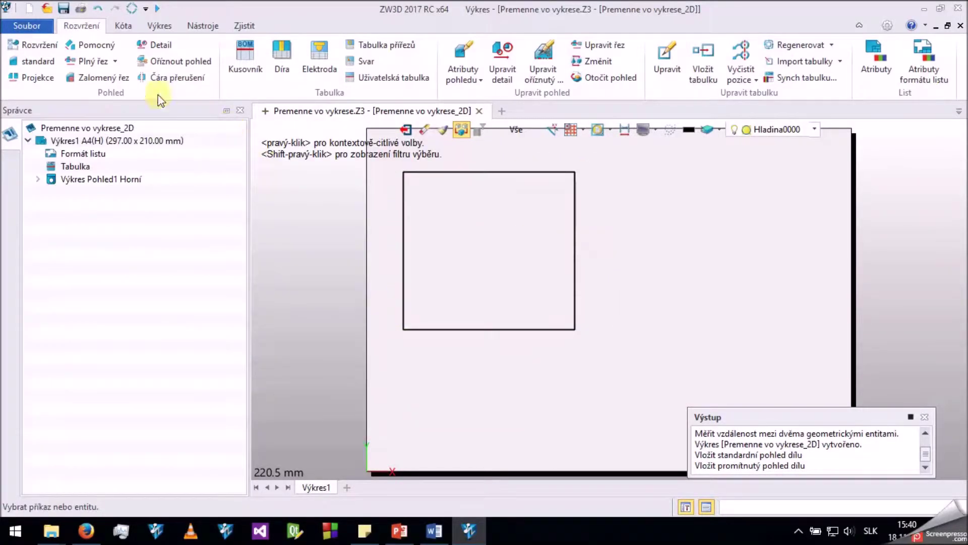
Step: Start a text below the top view at about 45.4, 59.6 and insert the measurement variable a_D in it
click(122, 25)
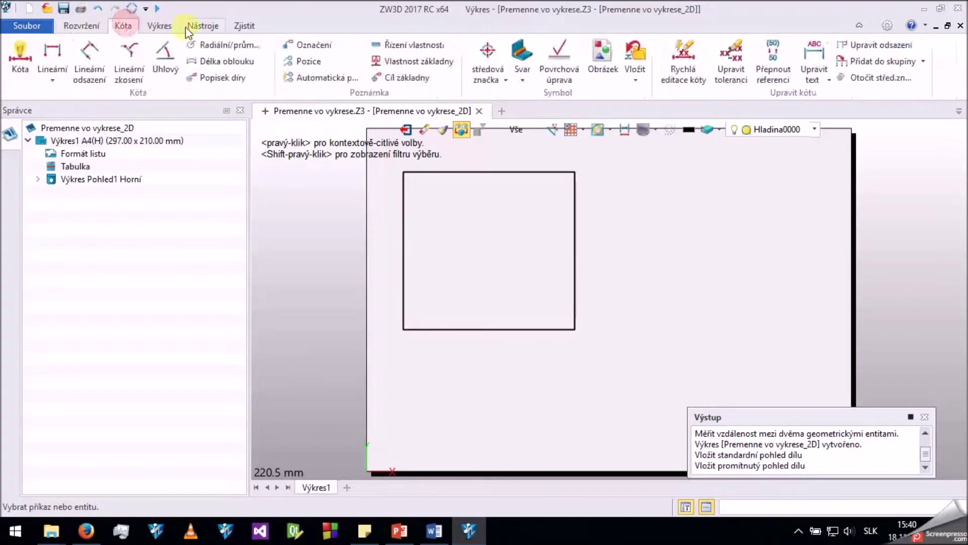
click(159, 26)
click(197, 78)
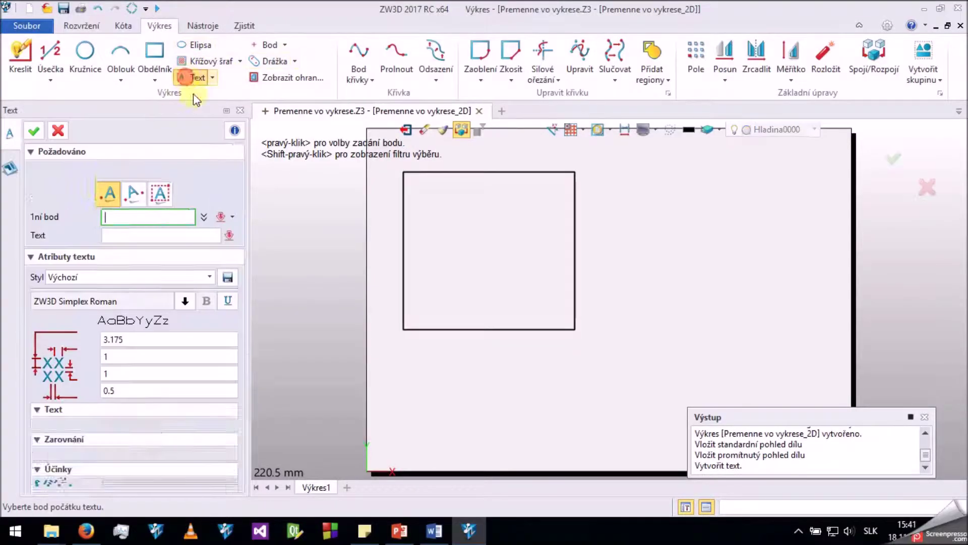
click(440, 376)
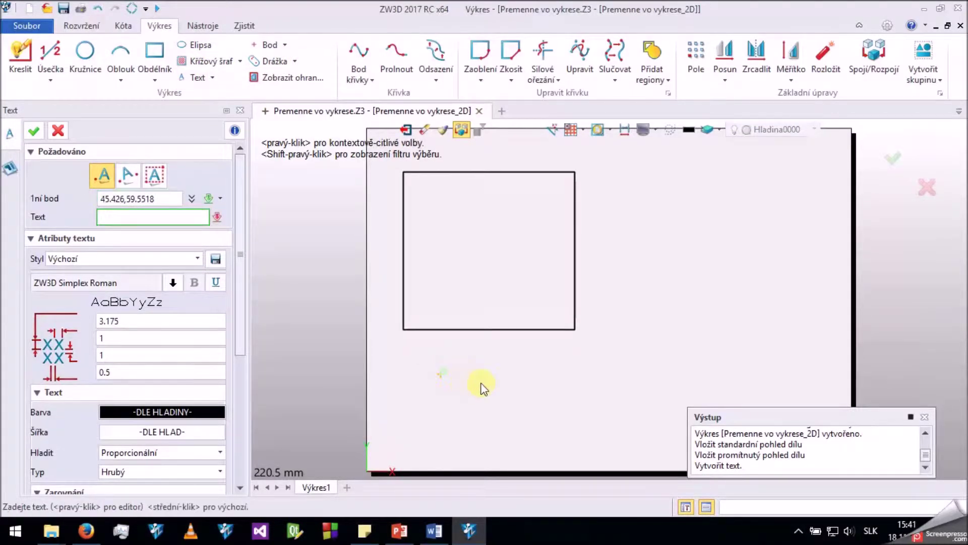
right_click(240, 224)
click(601, 226)
click(842, 225)
click(822, 238)
click(874, 241)
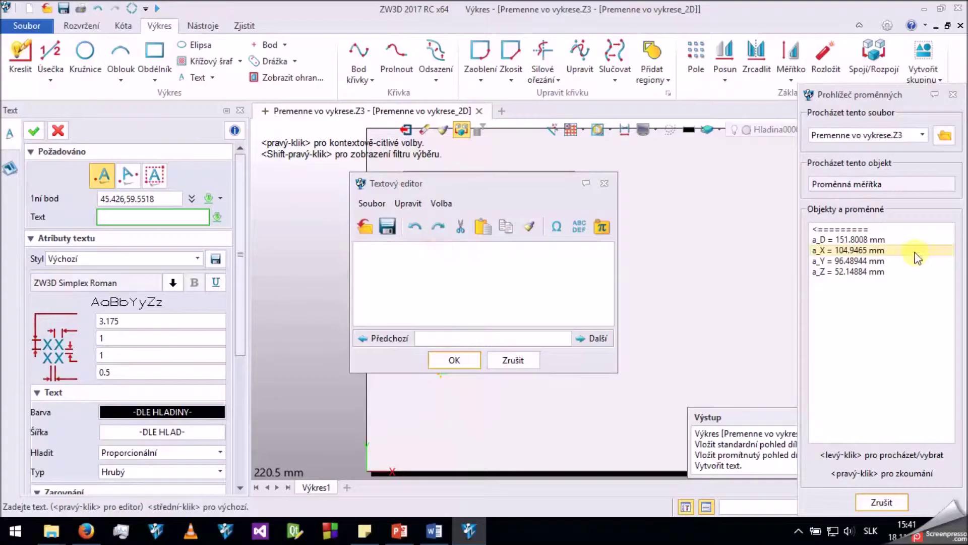
click(889, 240)
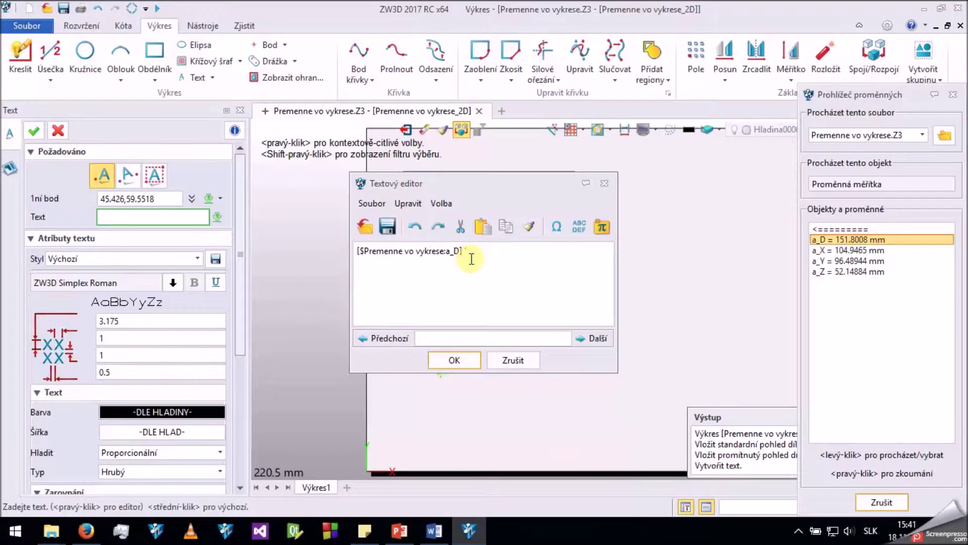
Step: Complete the text with an equals sign and the variables a_X, a_Y and a_Z separated by x, and place it
text(=)
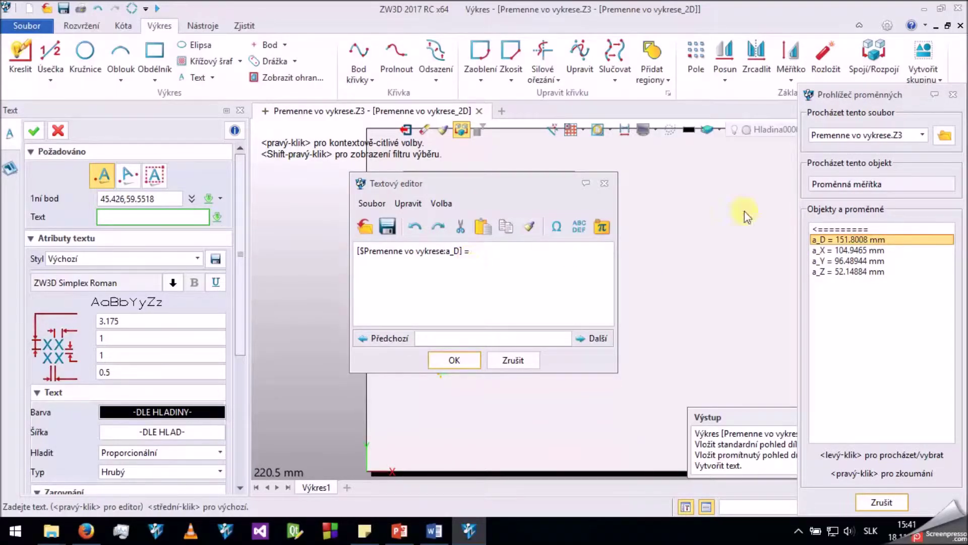
click(866, 250)
text(x[$Premenne)
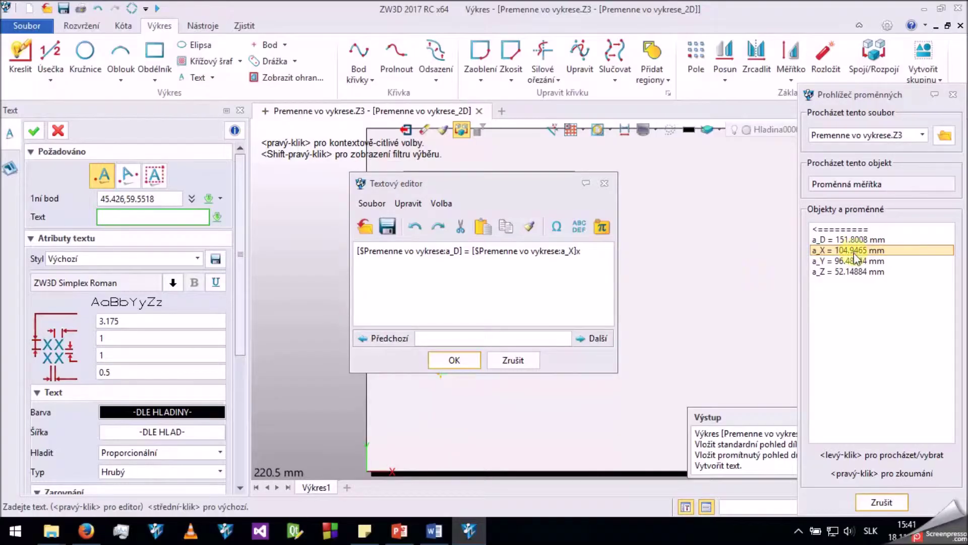
click(851, 258)
text(x)
click(837, 273)
click(456, 358)
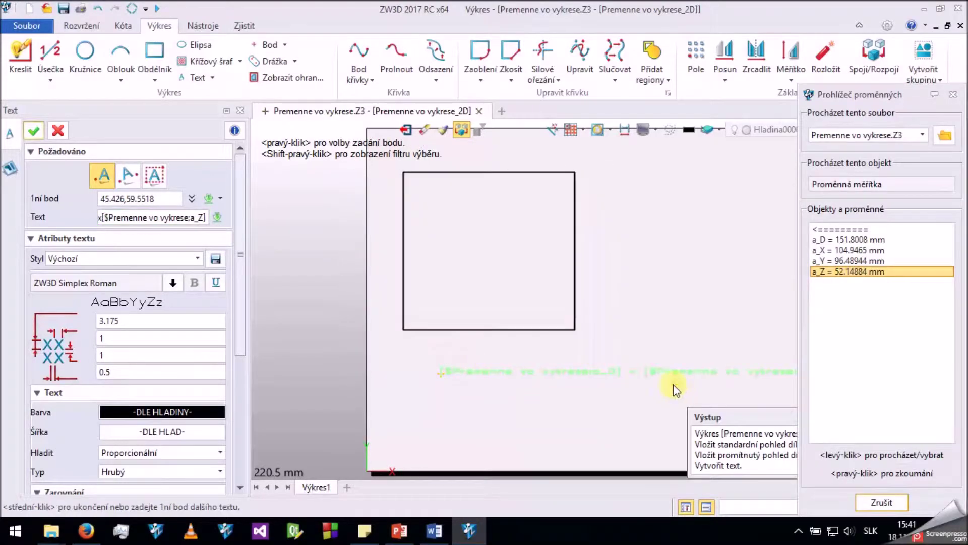
middle_click(590, 385)
Step: Edit the dimension text to add a space before and after each x between the variables
scroll(452, 370, up, 2)
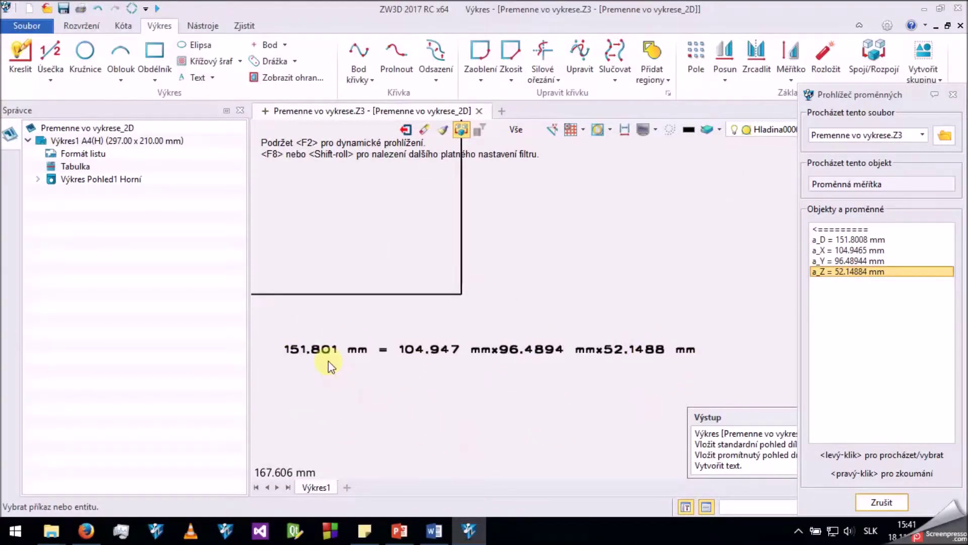
double_click(423, 356)
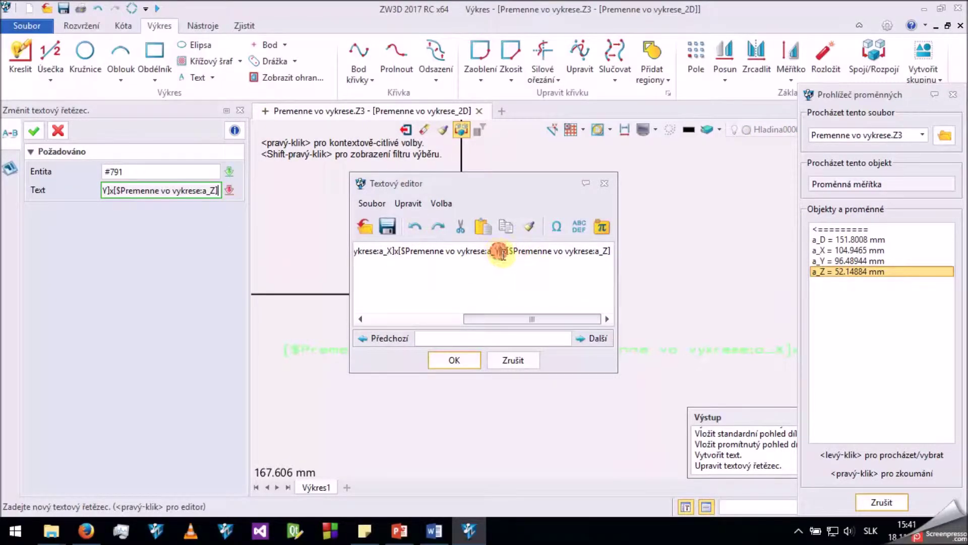
click(511, 284)
key(BackSpace)
text(x)
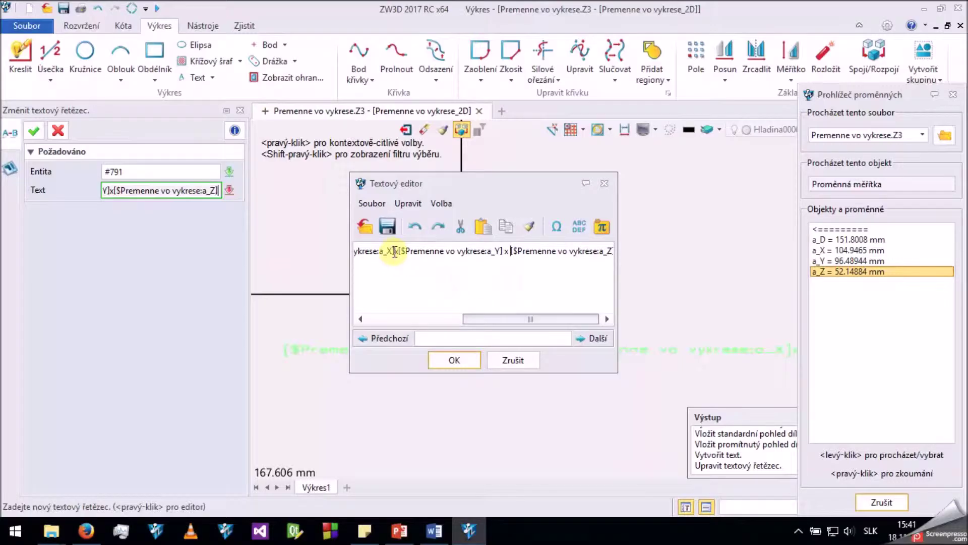
click(393, 288)
key(BackSpace)
text(x)
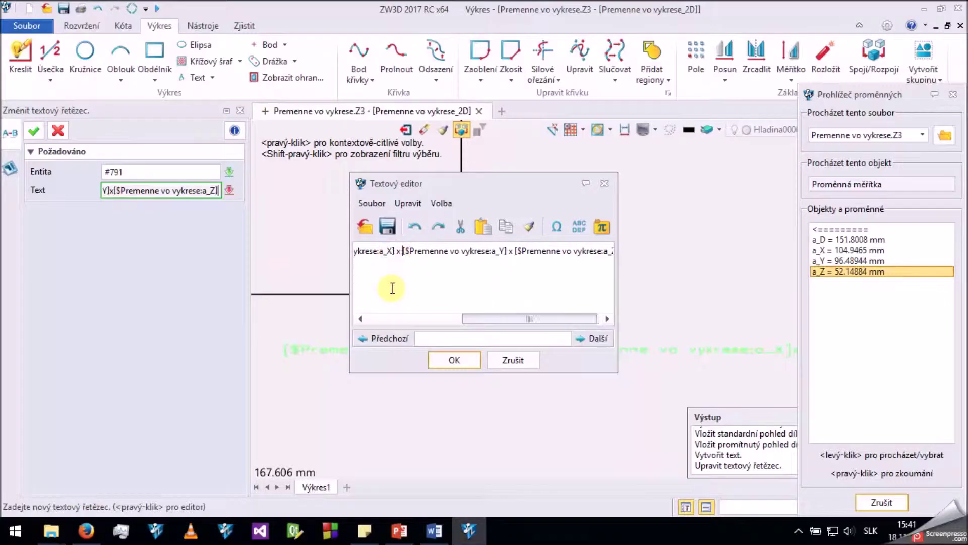
click(455, 359)
Step: Reopen the dimension text for editing and append the format %.2 to the a_X and a_Y variables
double_click(494, 354)
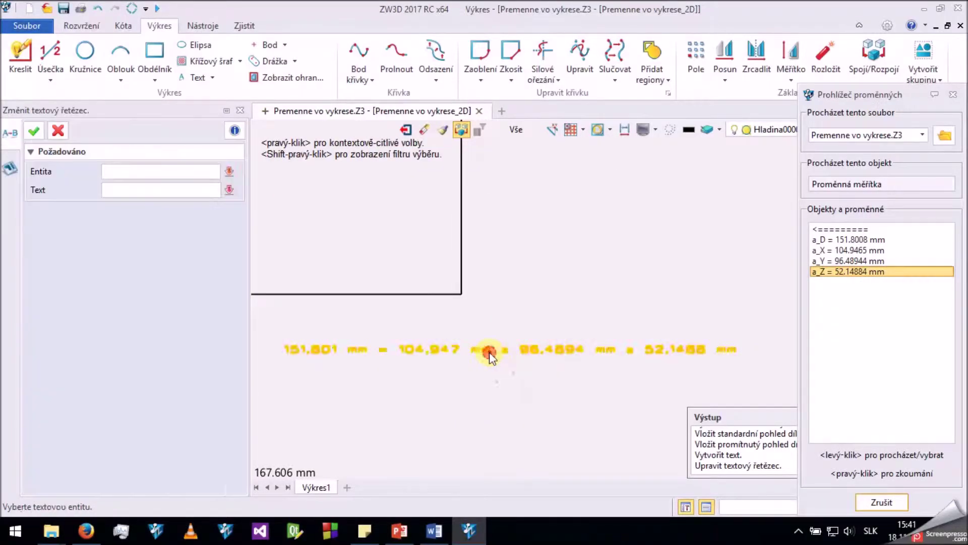
right_click(488, 352)
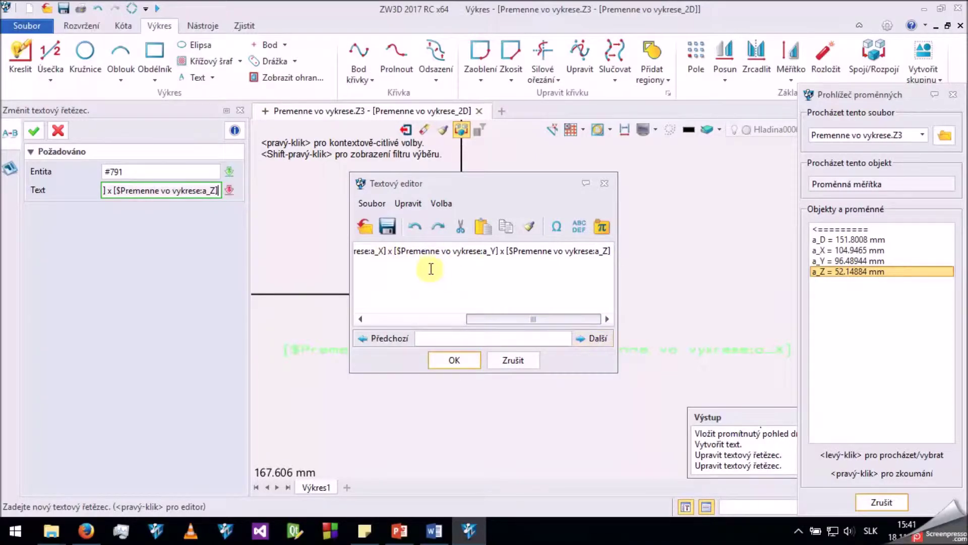
click(382, 251)
text(%)
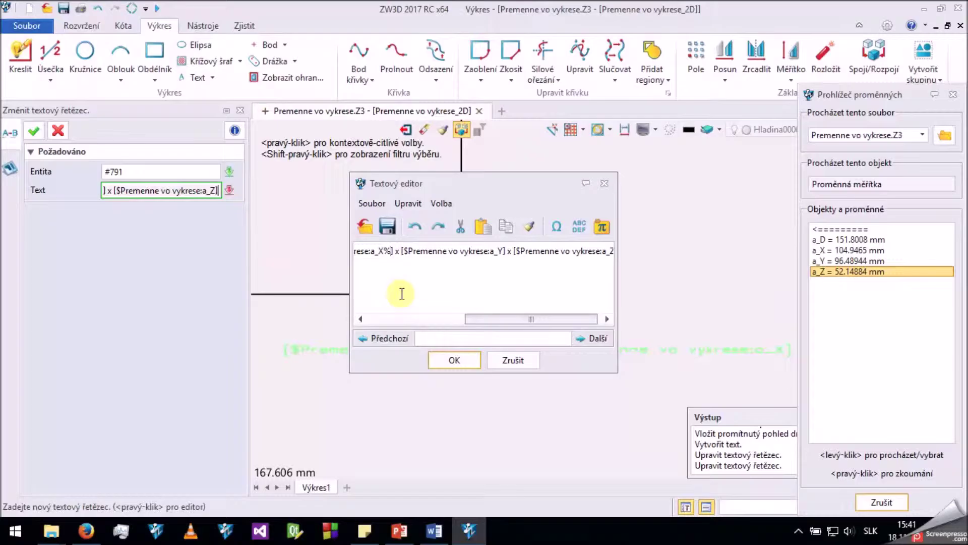
text(.2)
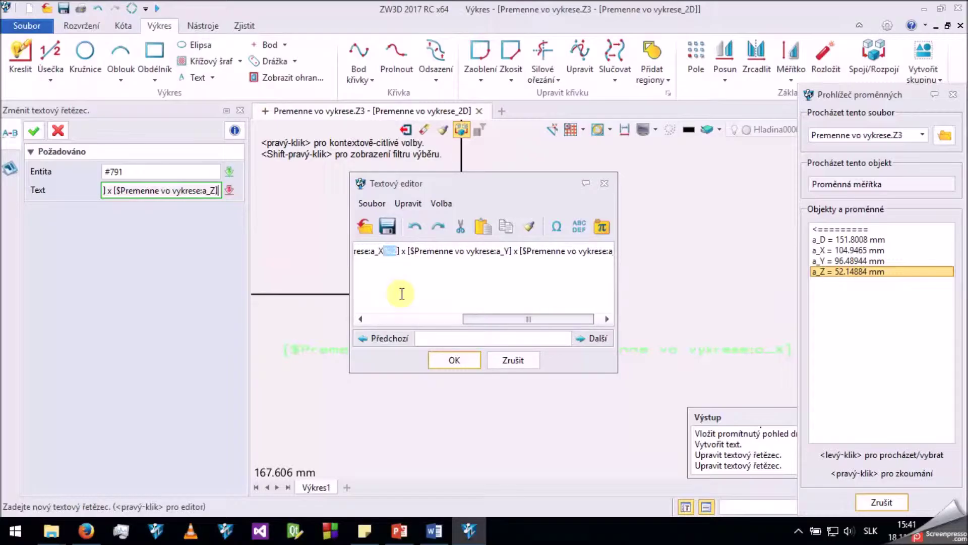
click(507, 252)
text(%.2)
Step: Append the format %.2U to the a_Z variable in the dimension text
drag(551, 322, 609, 302)
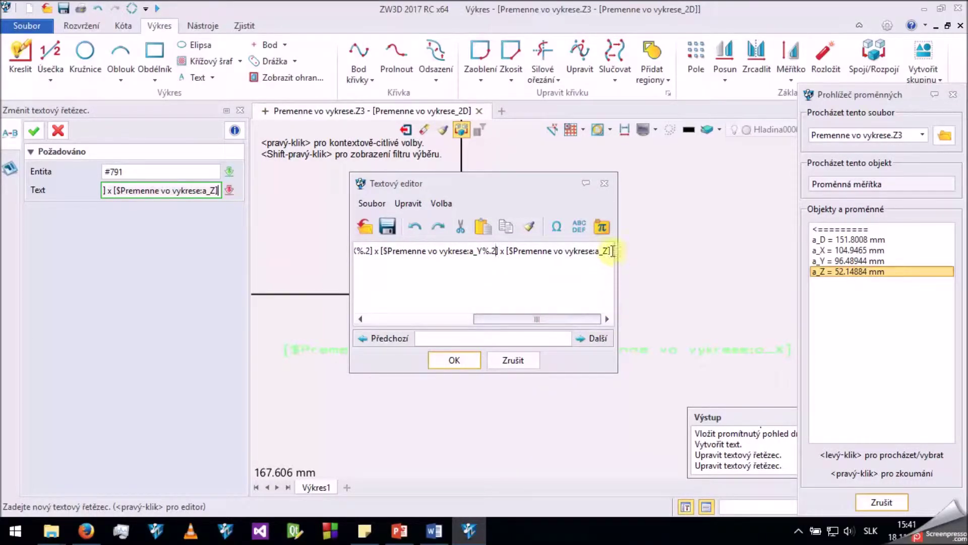
key(ctrl+a)
click(608, 254)
drag(573, 319, 575, 322)
text(U)
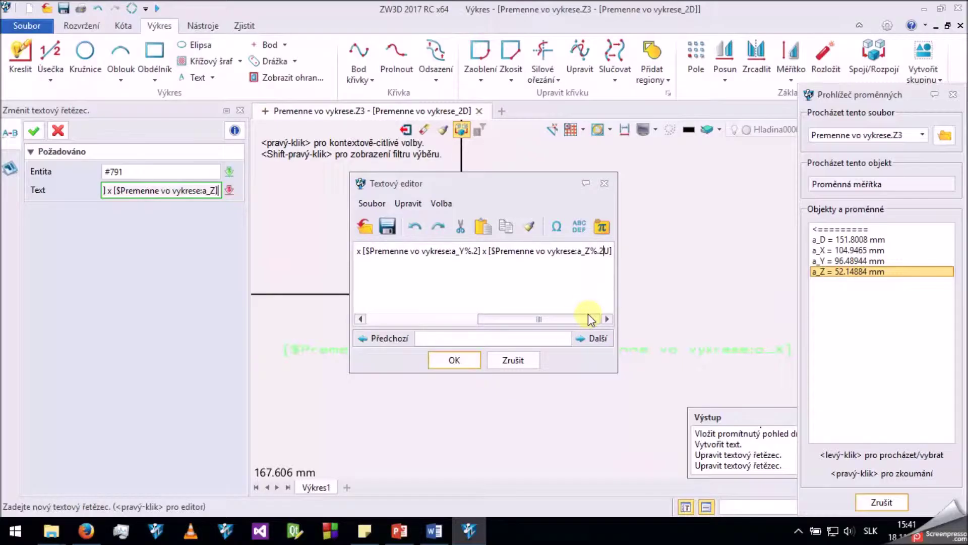
Step: Add the unit flag U to the %.2 formats of the a_Y and a_X variables and apply the dimension text
key(Left)
key(Left)
key(Left)
key(Left)
key(Left)
key(Left)
key(Left)
key(Left)
key(Left)
key(Left)
key(Left)
key(Left)
key(Left)
key(Left)
key(Left)
text(U)
key(Left)
key(Left)
key(Left)
key(Left)
key(Left)
text(U)
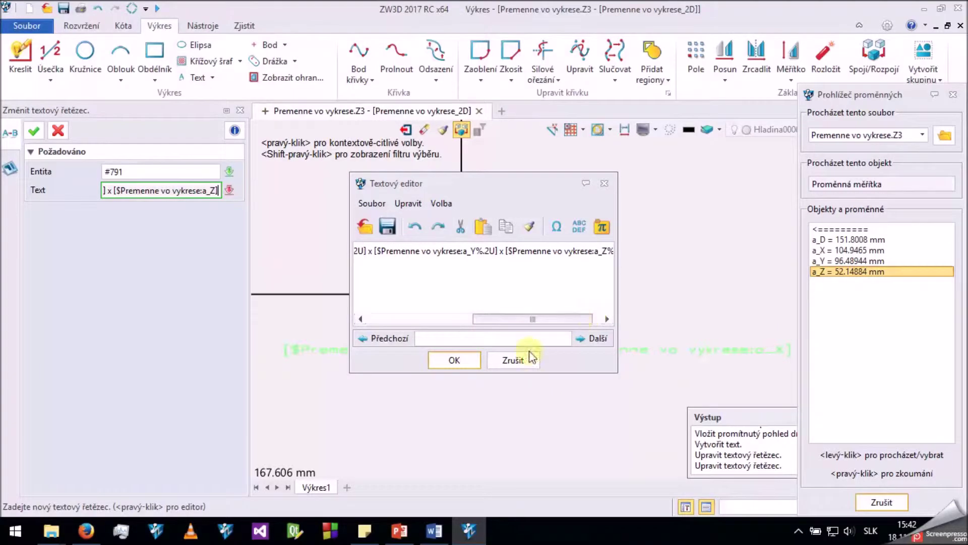
click(453, 359)
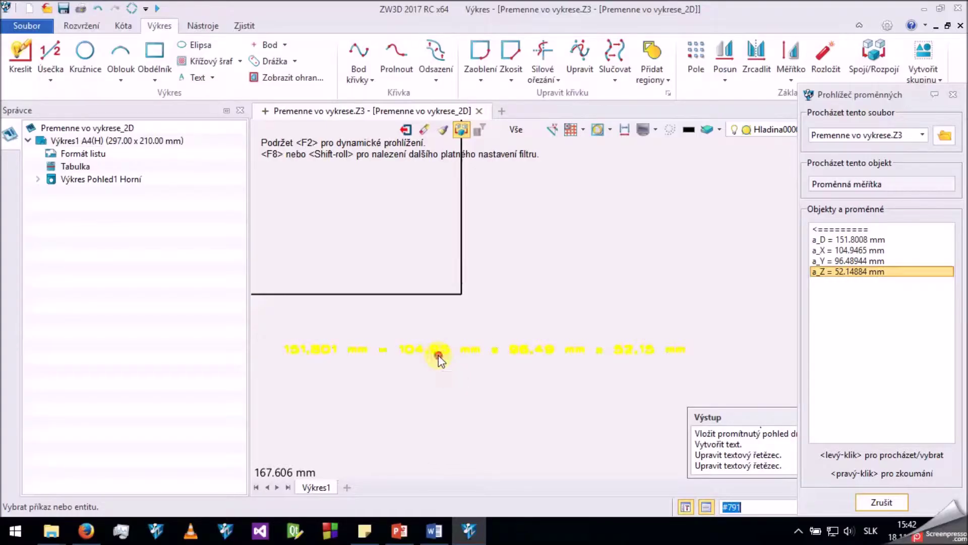
Step: Remove the U from the a_X, a_Y and a_Z formats in the dimension text, leaving %.2 on each variable
double_click(439, 351)
click(472, 253)
key(BackSpace)
click(604, 252)
key(BackSpace)
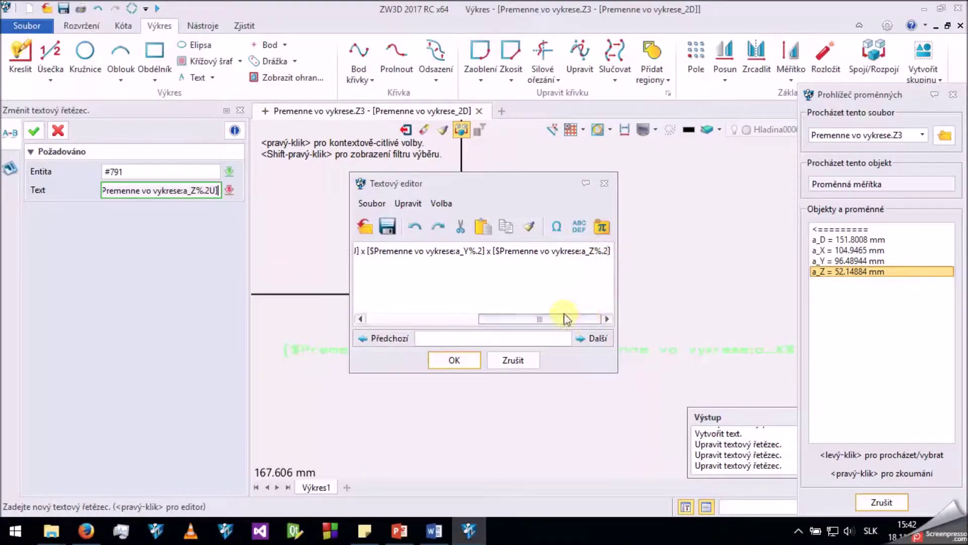
click(359, 252)
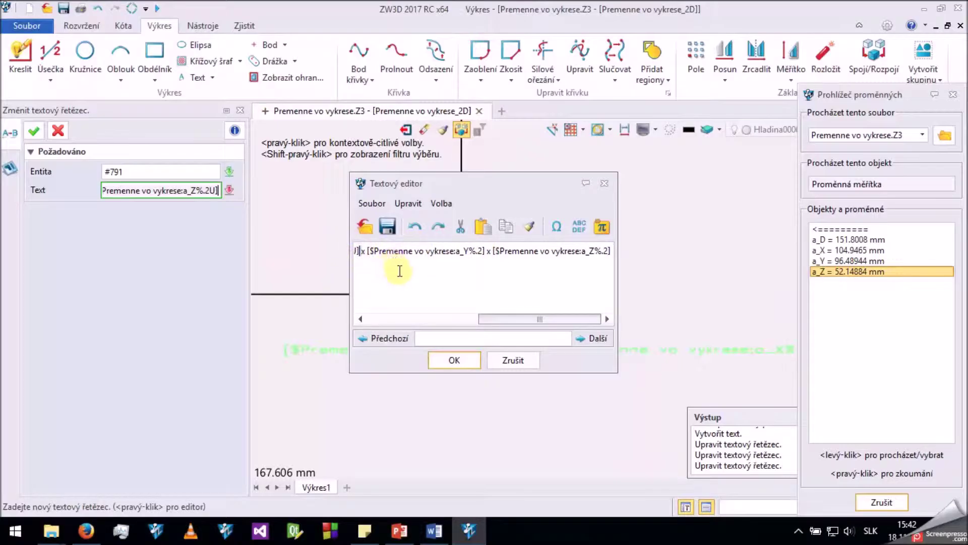
key(Left)
key(Left)
key(Delete)
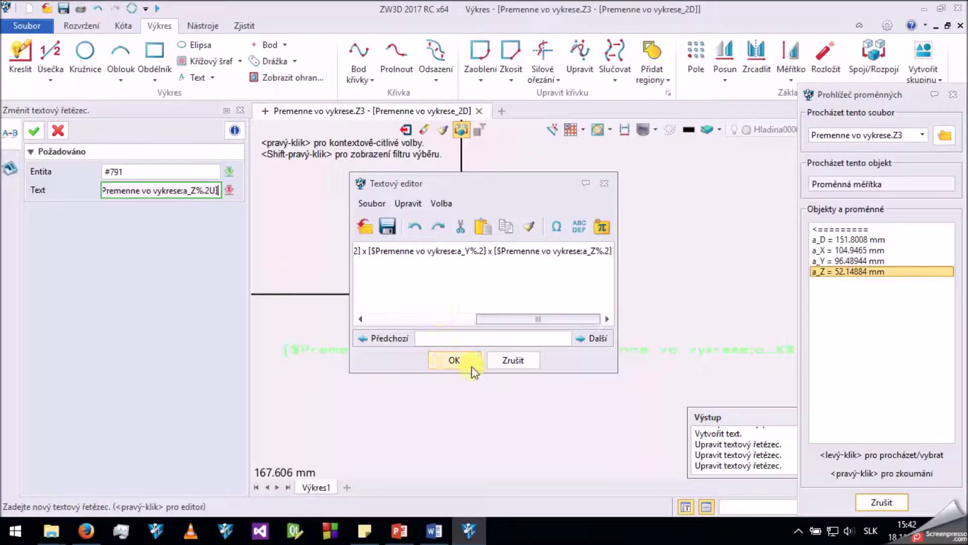
click(456, 360)
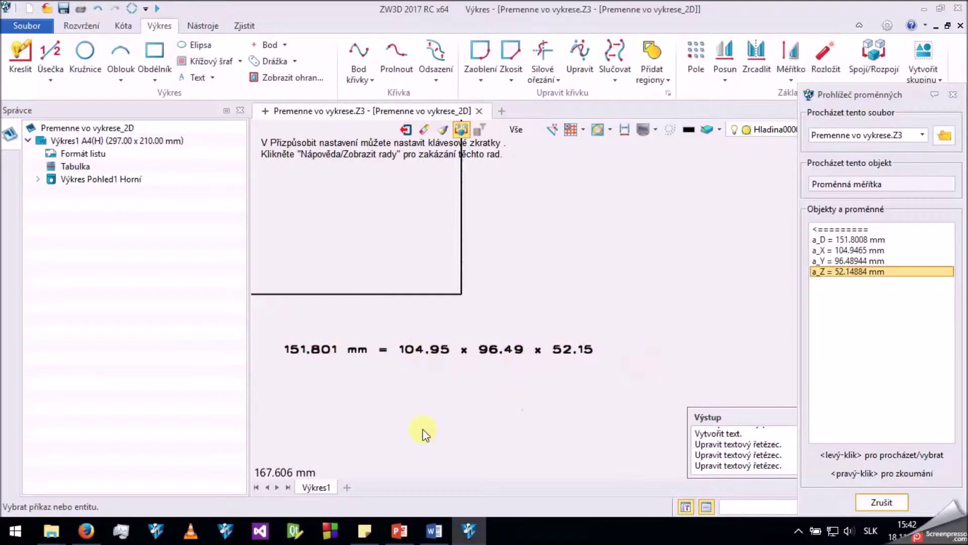
Step: Append the format %.6U to the a_D variable at the start of the dimension text and apply it
double_click(319, 349)
drag(512, 319, 376, 317)
click(461, 251)
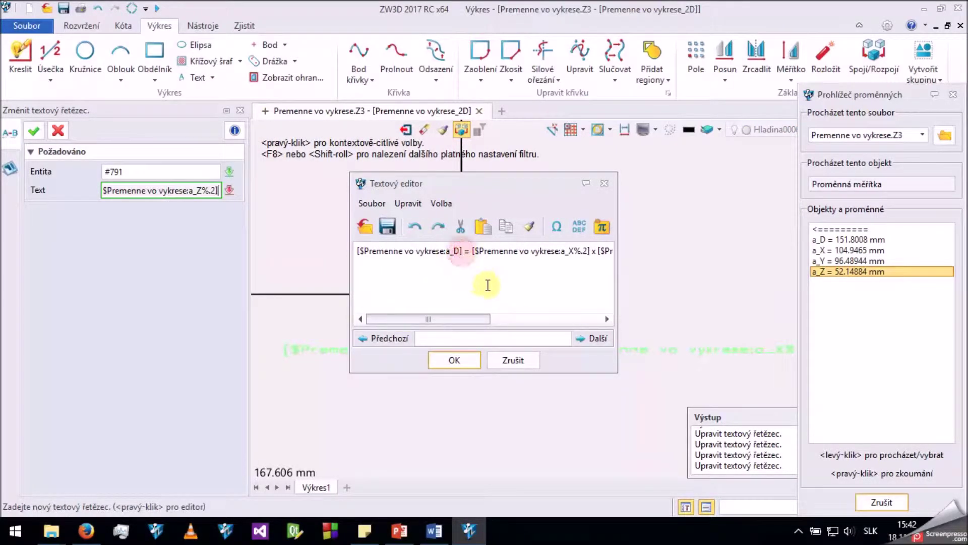
text(%.6U)
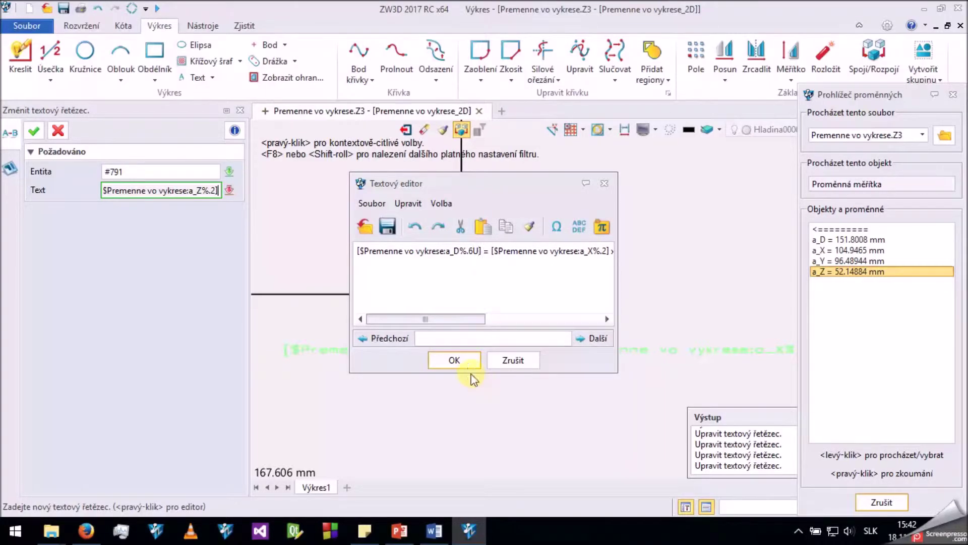
click(467, 250)
key(End)
click(468, 362)
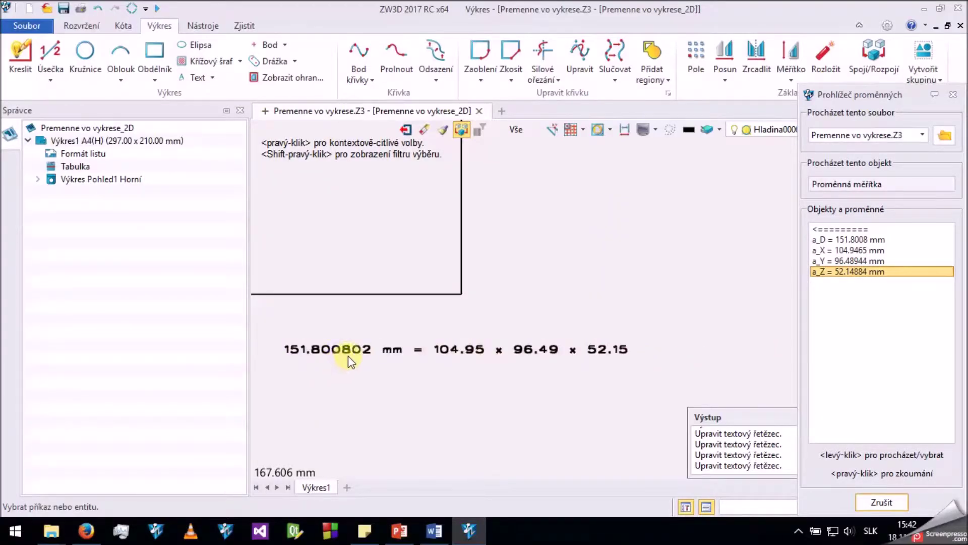
Step: Place a new text below the dimension text containing the part variable b
scroll(365, 384, down, 1)
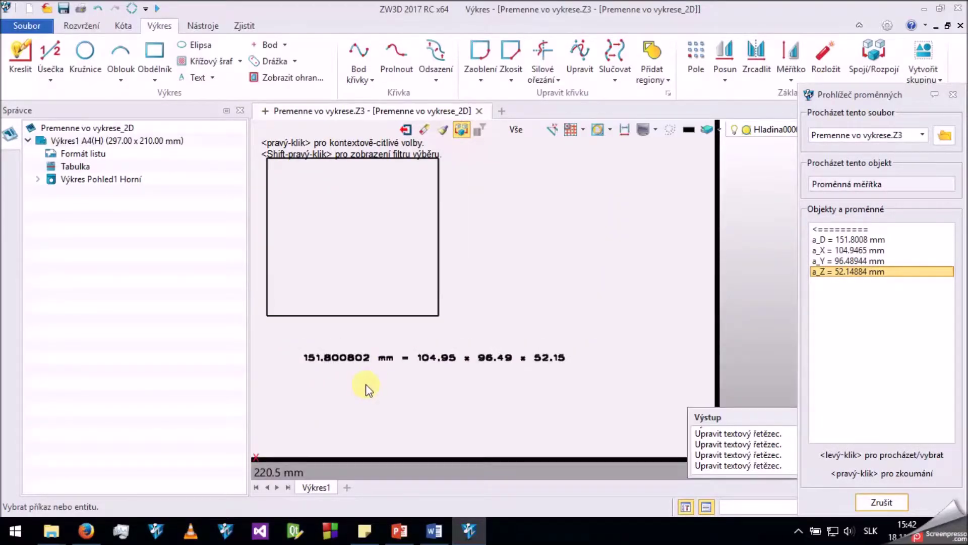
scroll(384, 340, up, 1)
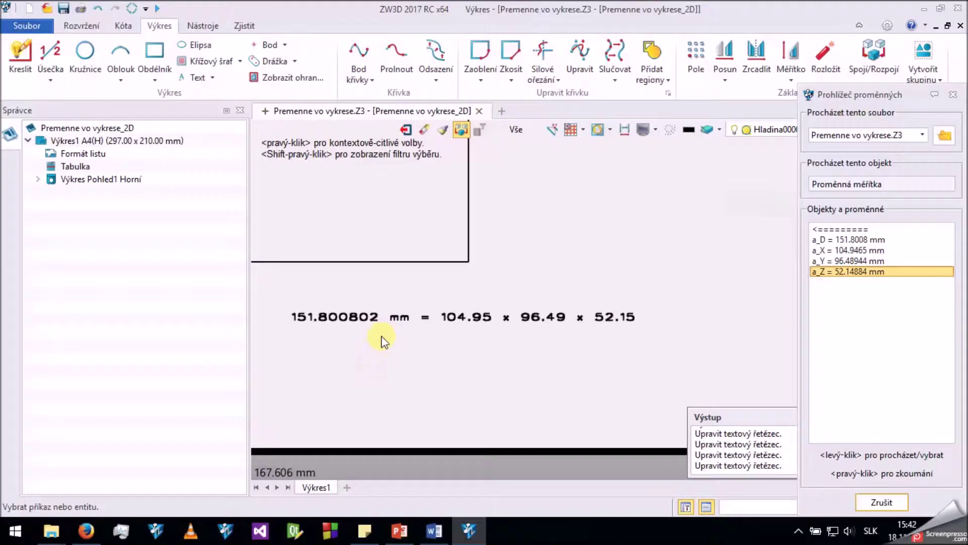
click(191, 78)
click(331, 378)
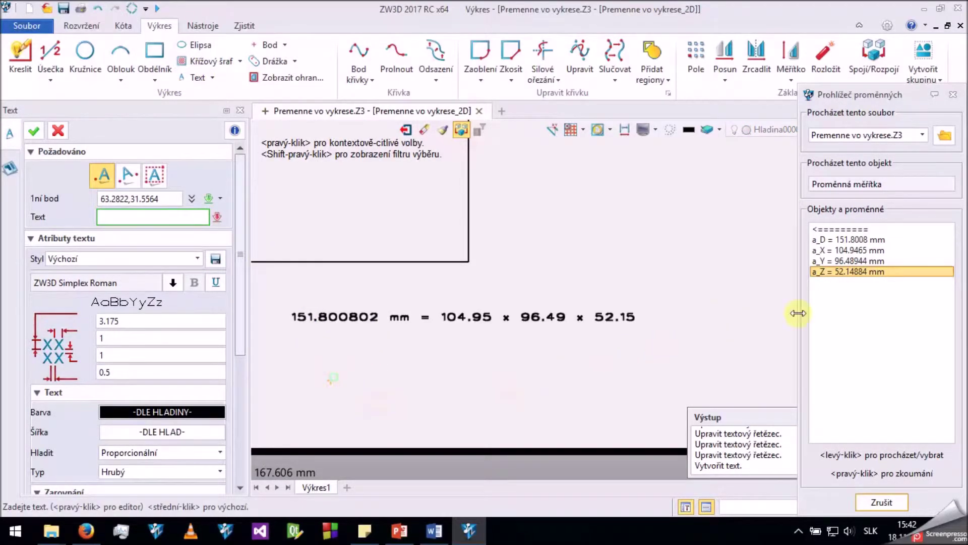
click(859, 228)
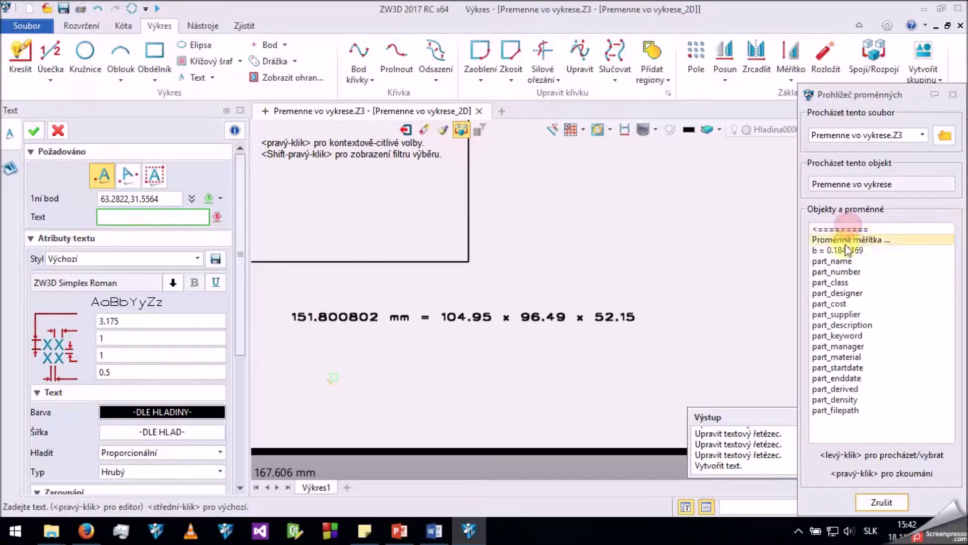
click(839, 250)
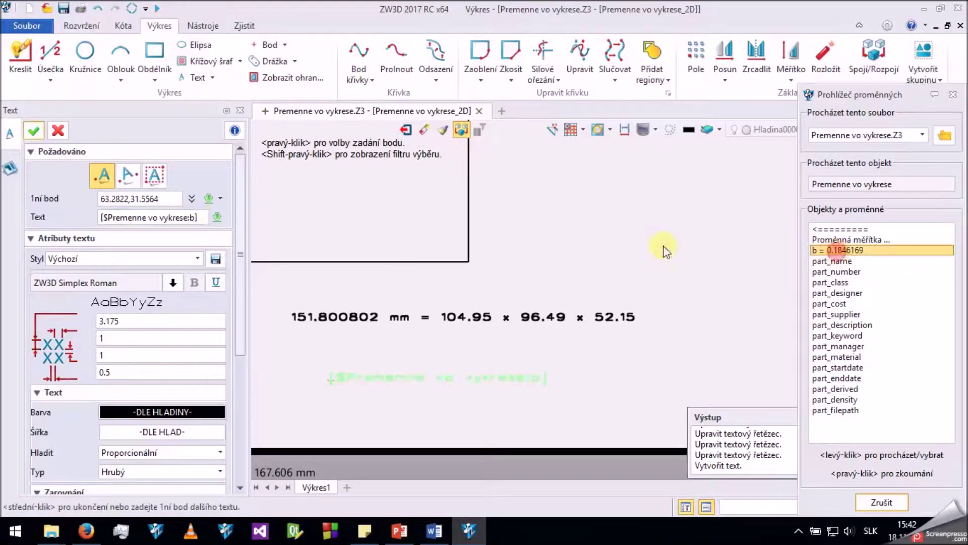
click(34, 131)
Step: Append the format %.5 to the variable b in the new text below the dimensions
scroll(342, 368, up, 2)
double_click(359, 398)
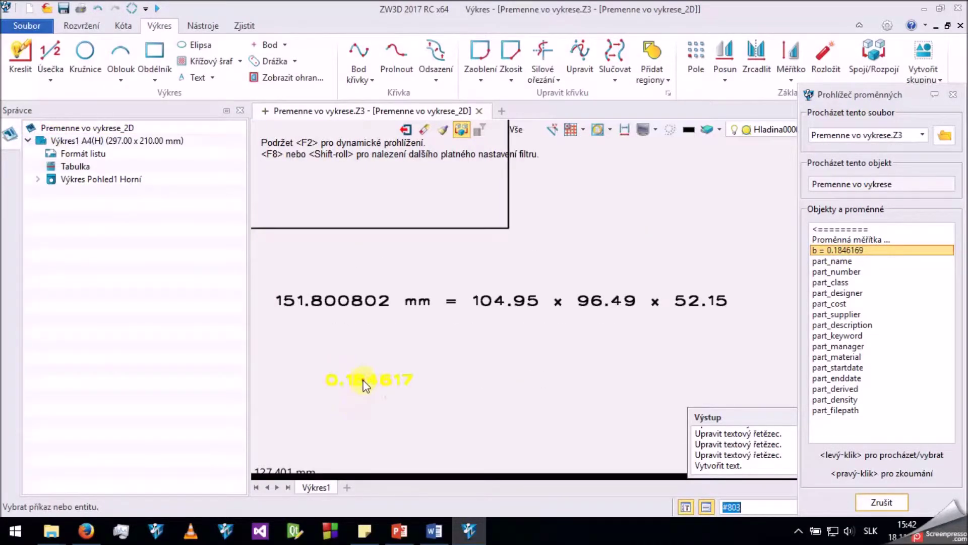
click(450, 251)
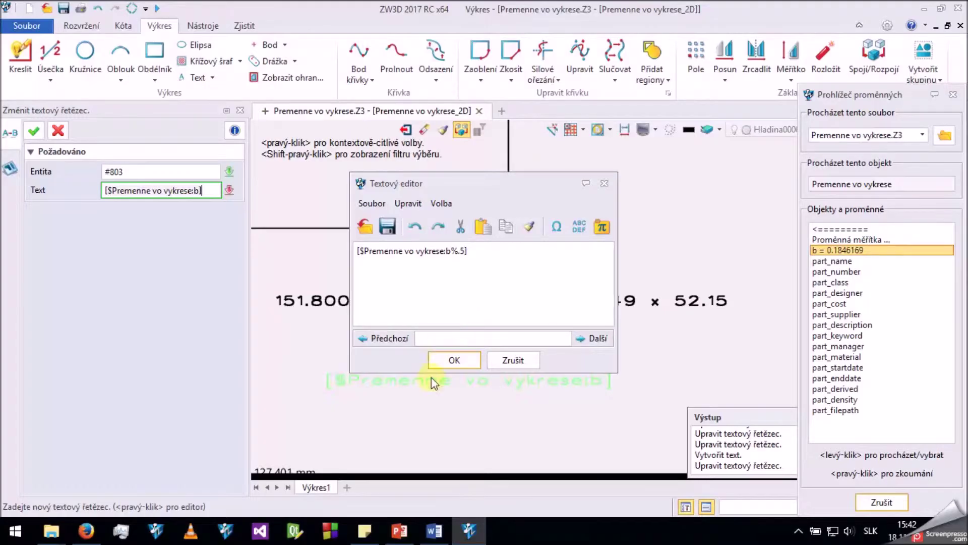
click(441, 355)
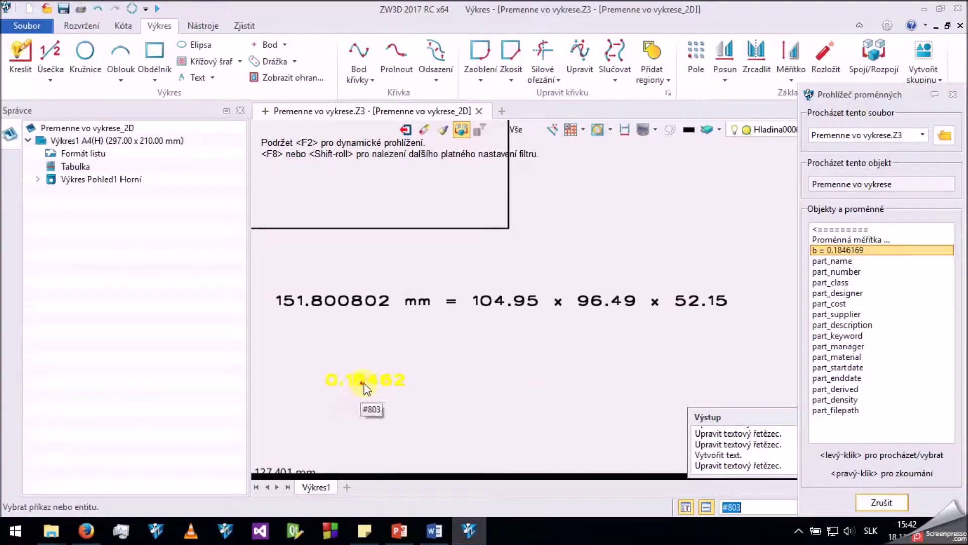
Step: Change the format of the variable b to %0.5
double_click(355, 380)
click(355, 379)
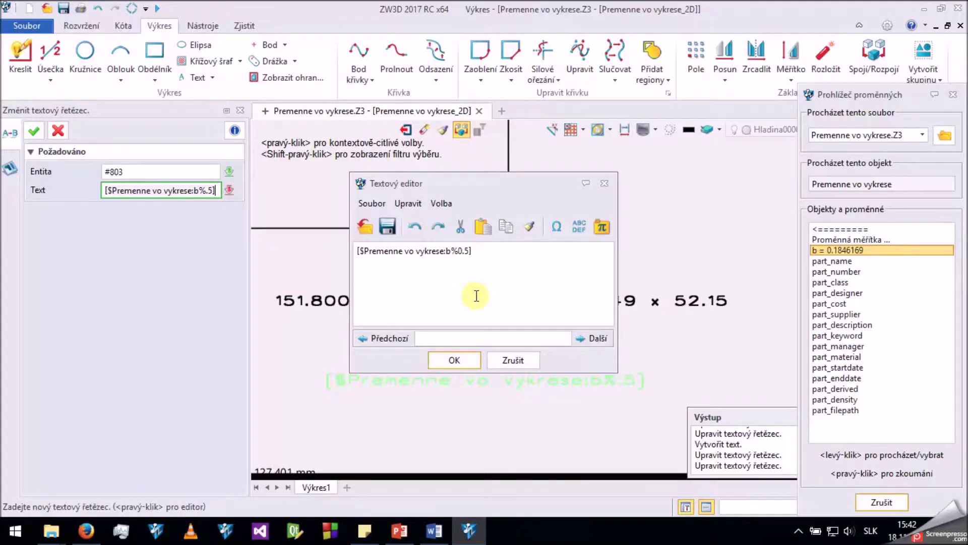
click(465, 358)
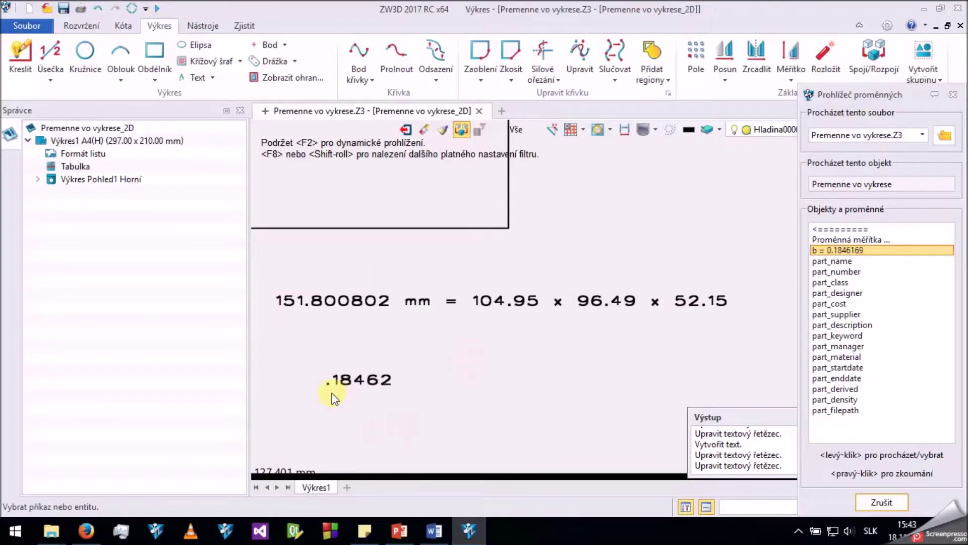
Step: Place another text beside the b value, below the dimension text, containing the part_startdate variable
middle_drag(459, 416, 400, 378)
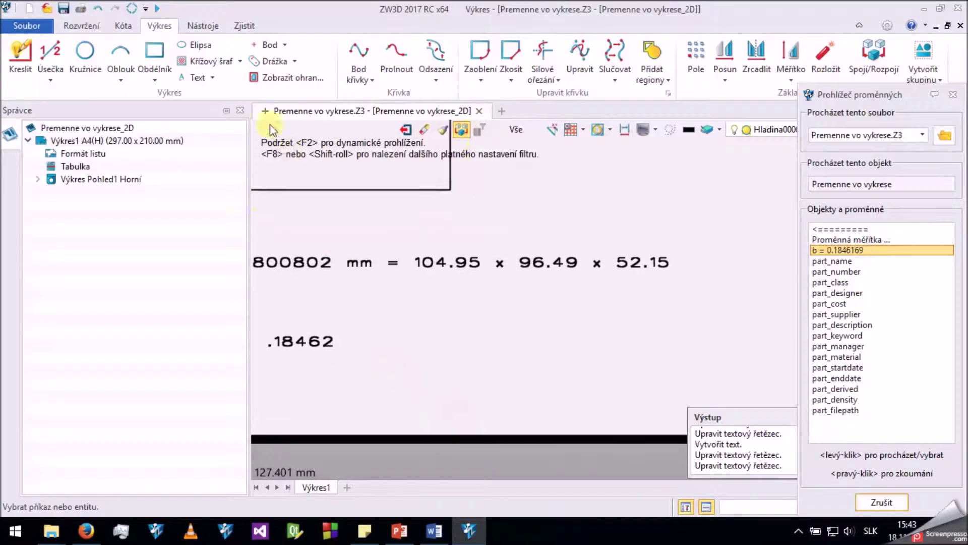
click(197, 77)
click(462, 328)
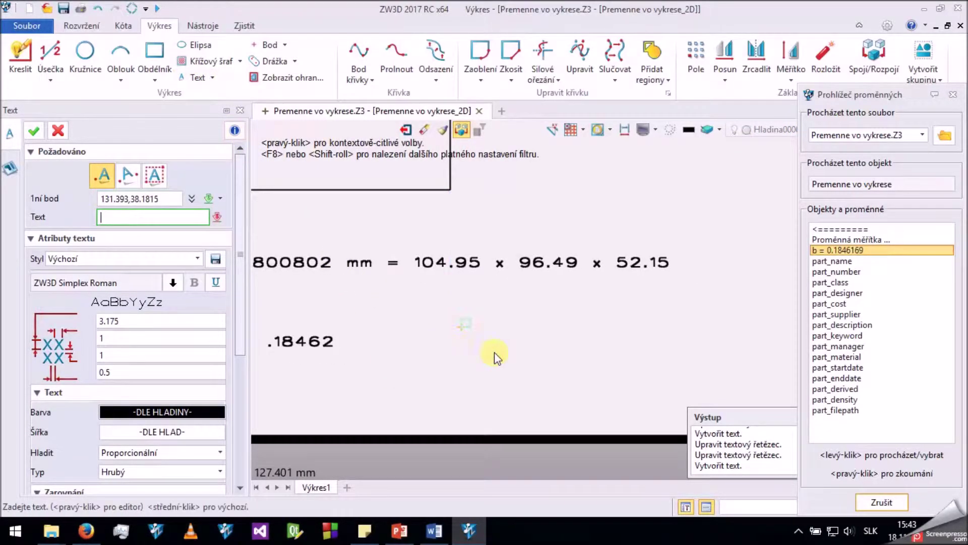
click(902, 374)
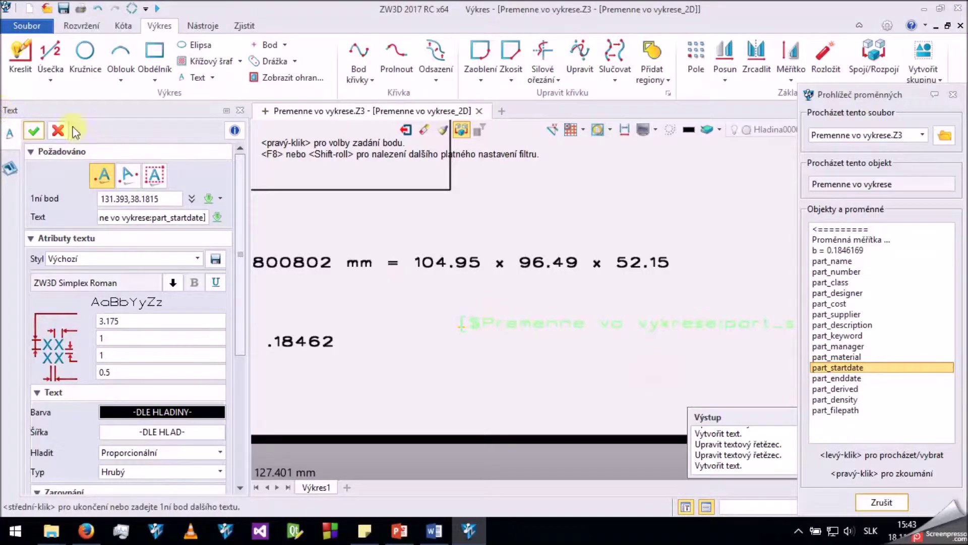
click(33, 132)
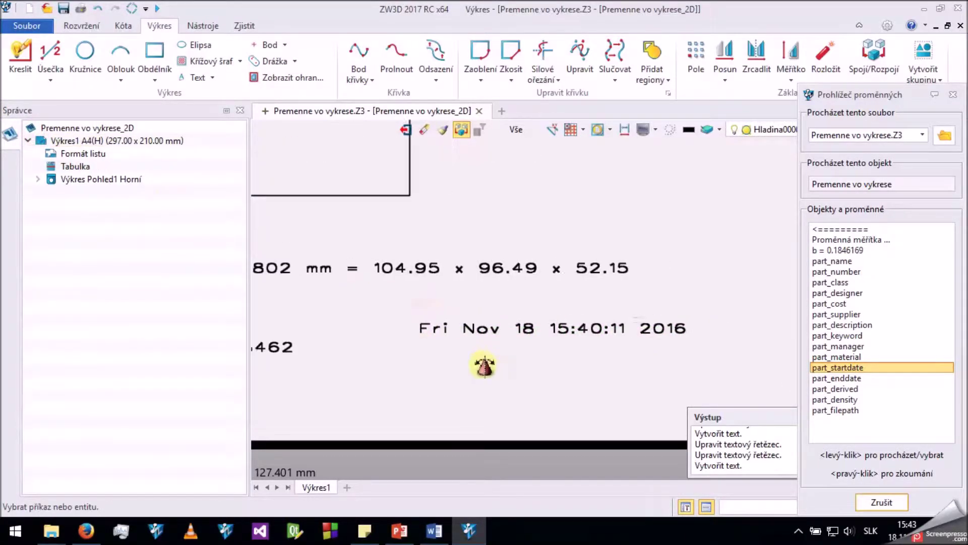
Step: Format the part_startdate variable as a long date by appending a %D format to it
double_click(634, 325)
click(518, 254)
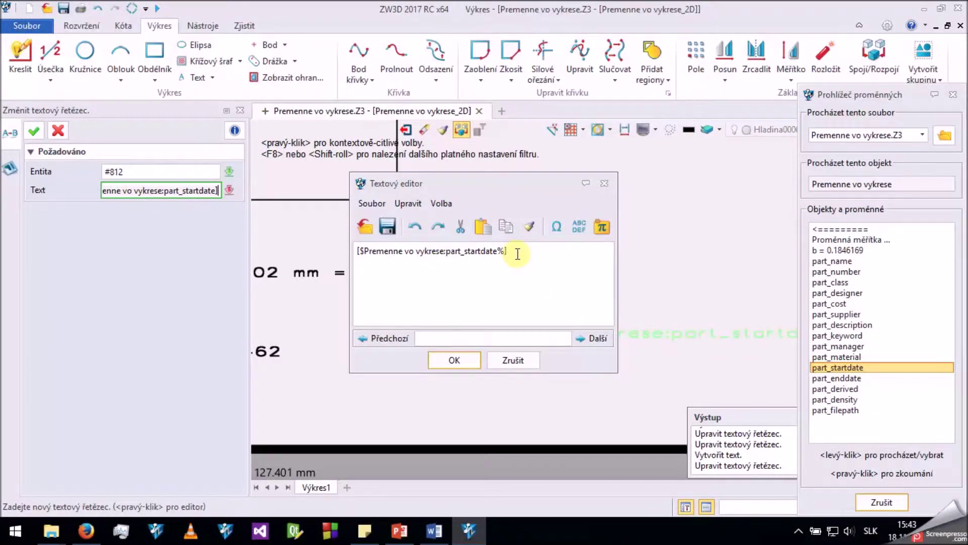
text(T)%D()
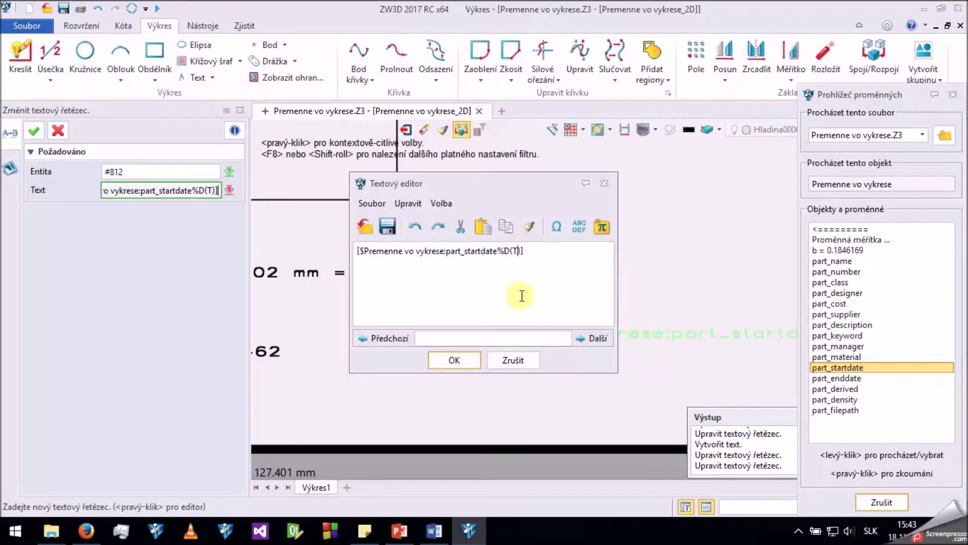
text(T)
click(447, 360)
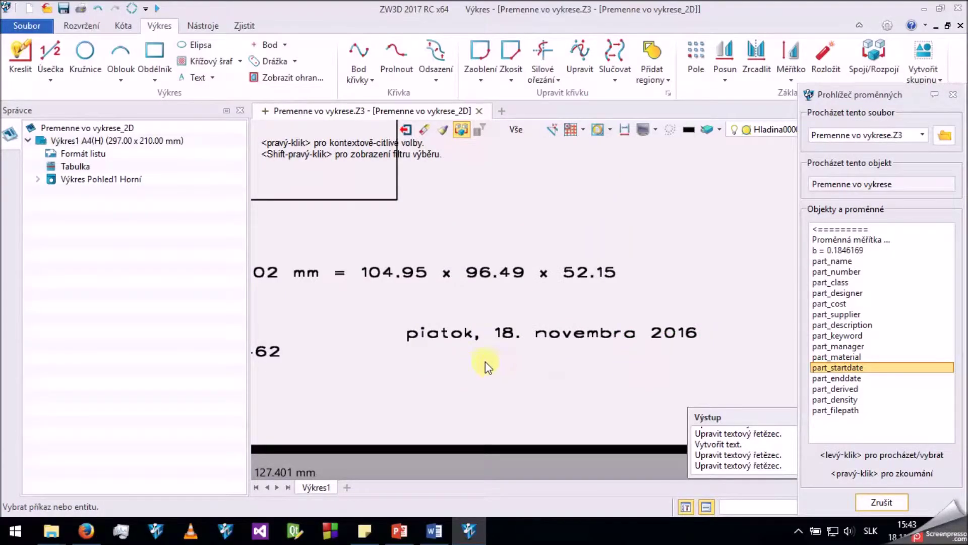
Step: Change the part_startdate format to the short date %D(S)
double_click(570, 332)
right_click(570, 332)
key(Left)
key(Left)
key(BackSpace)
text(S)
click(446, 358)
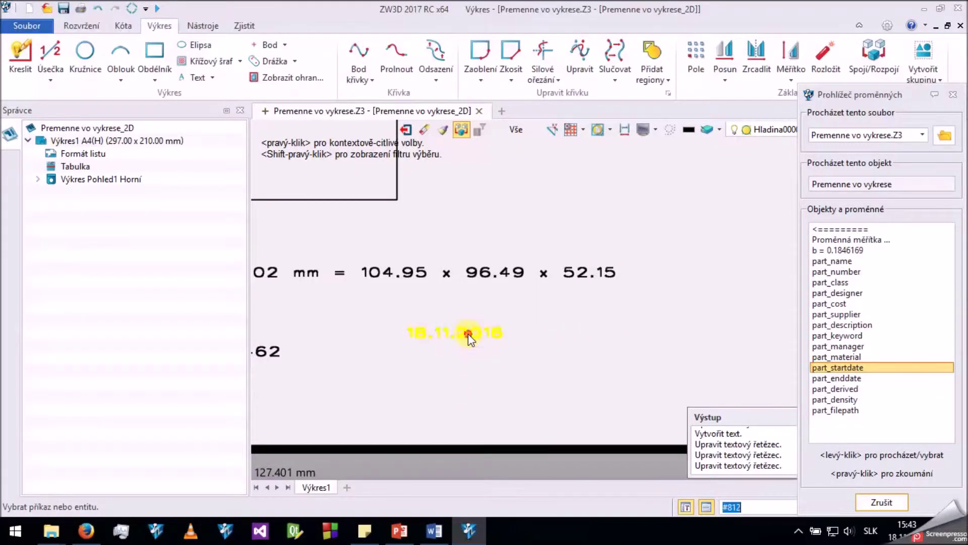
Step: Change the part_startdate format to the custom date pattern %D(dd/MM/yy)
double_click(467, 334)
right_click(467, 334)
click(513, 251)
key(Delete)
text(dd/MM/)
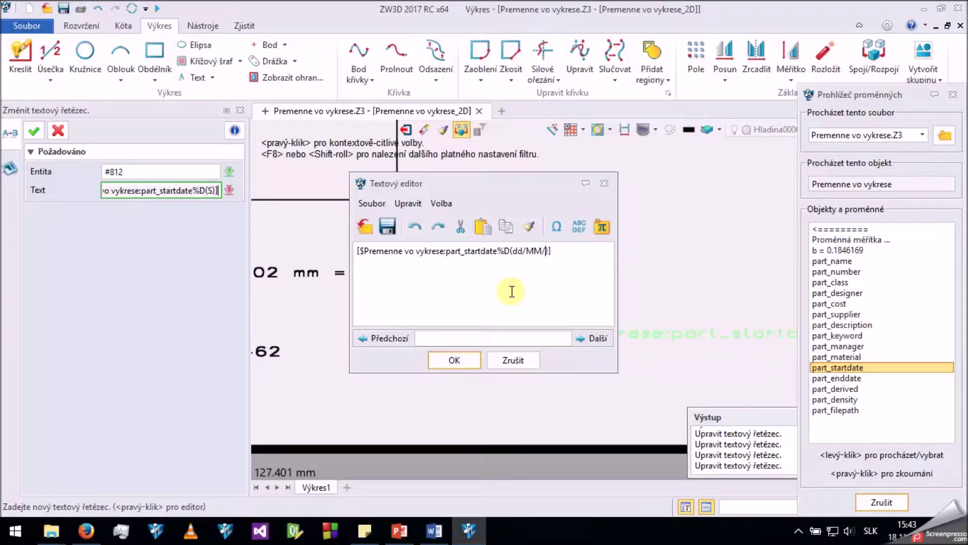
text(yy)
click(459, 361)
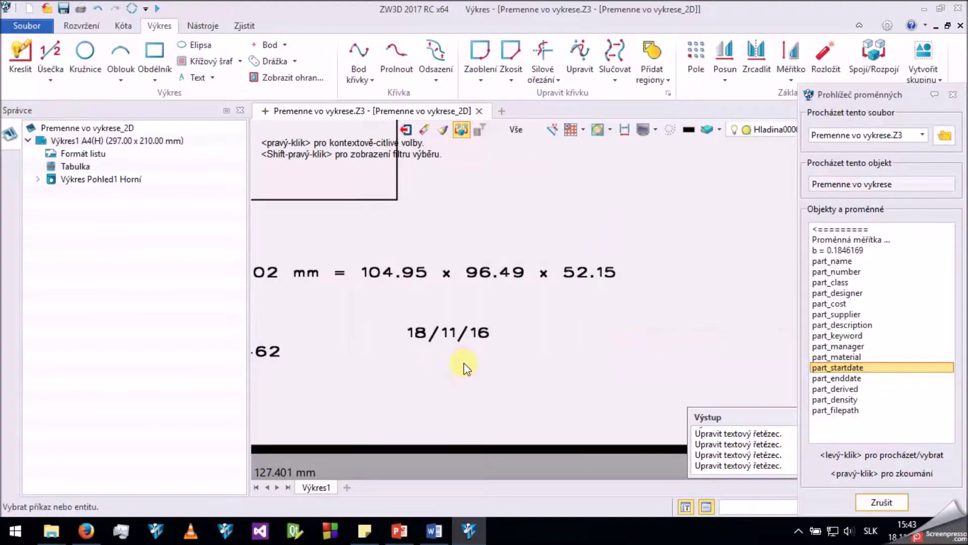
Step: Replace the custom date pattern of the part_startdate variable with the long time format %T(L)
double_click(480, 338)
right_click(479, 334)
click(553, 251)
key(BackSpace)
key(BackSpace)
key(BackSpace)
key(BackSpace)
key(BackSpace)
key(BackSpace)
key(BackSpace)
key(BackSpace)
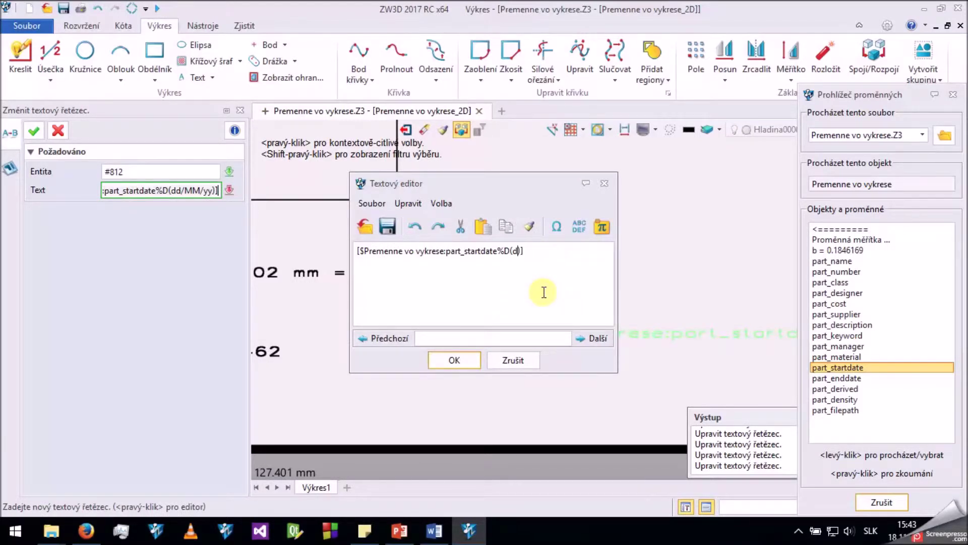
key(Left)
key(BackSpace)
text(T)
click(453, 359)
Step: Change the part_startdate format to the short time %T(S)
double_click(442, 335)
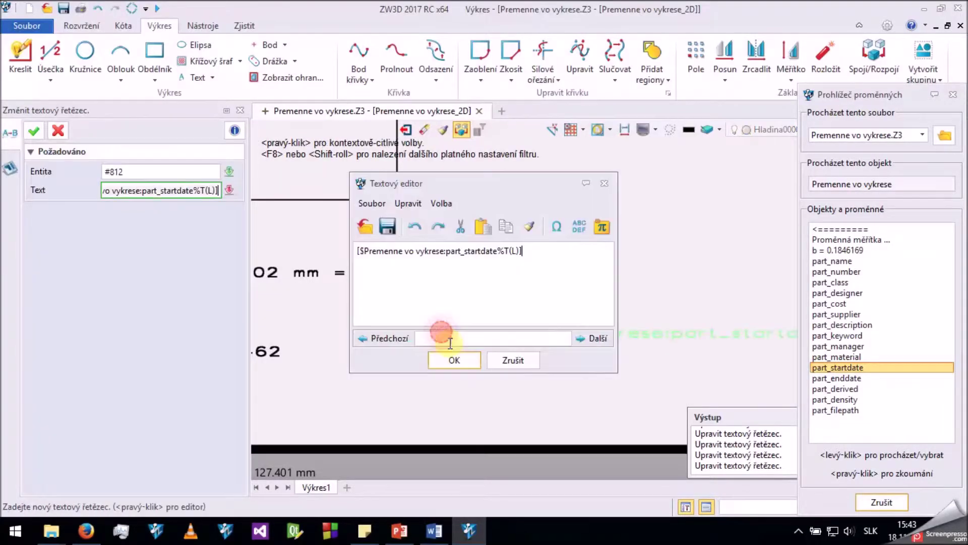
click(513, 251)
text(L)
key(BackSpace)
text(S)
click(453, 360)
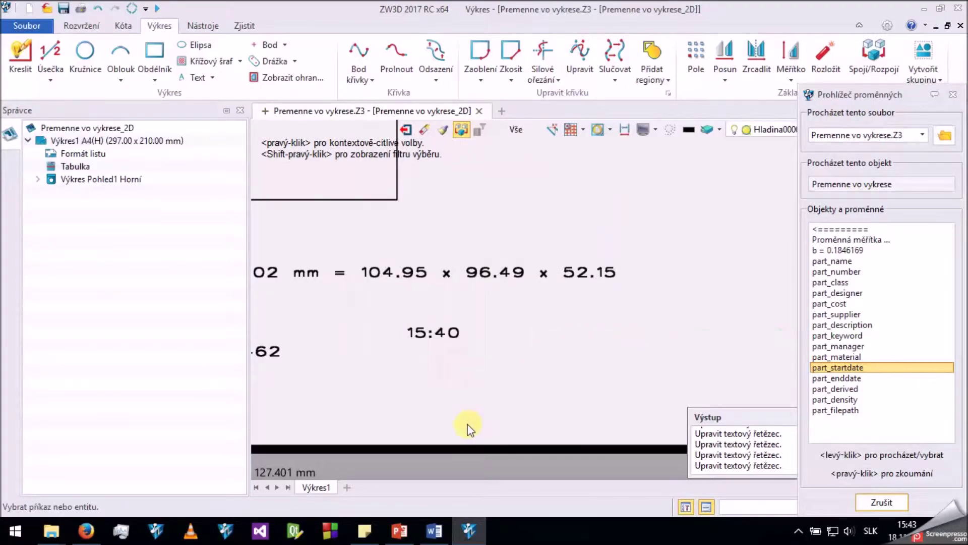
Step: Change the part_startdate format to the custom time pattern %T(hh/mm/ss)
double_click(444, 337)
click(444, 342)
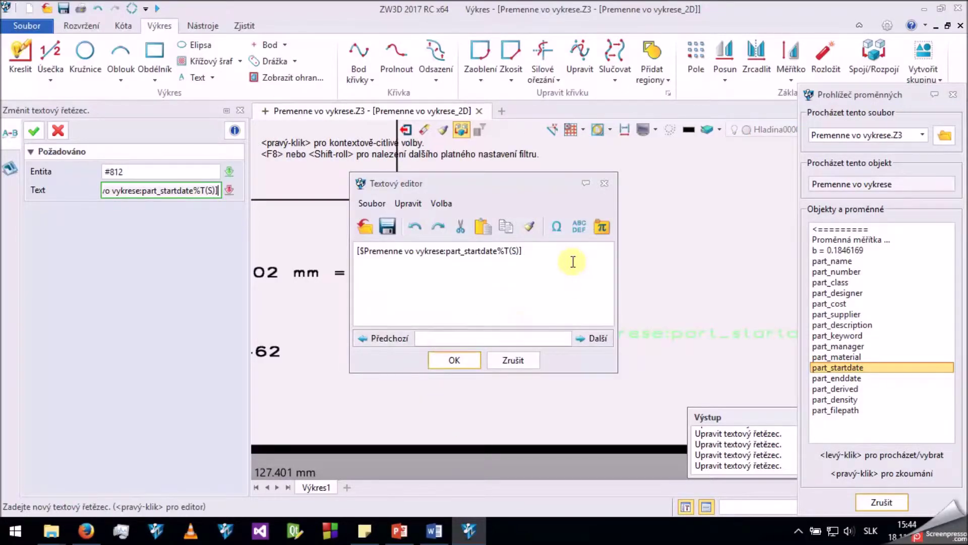
key(BackSpace)
text(hh/mm/ss)
click(459, 359)
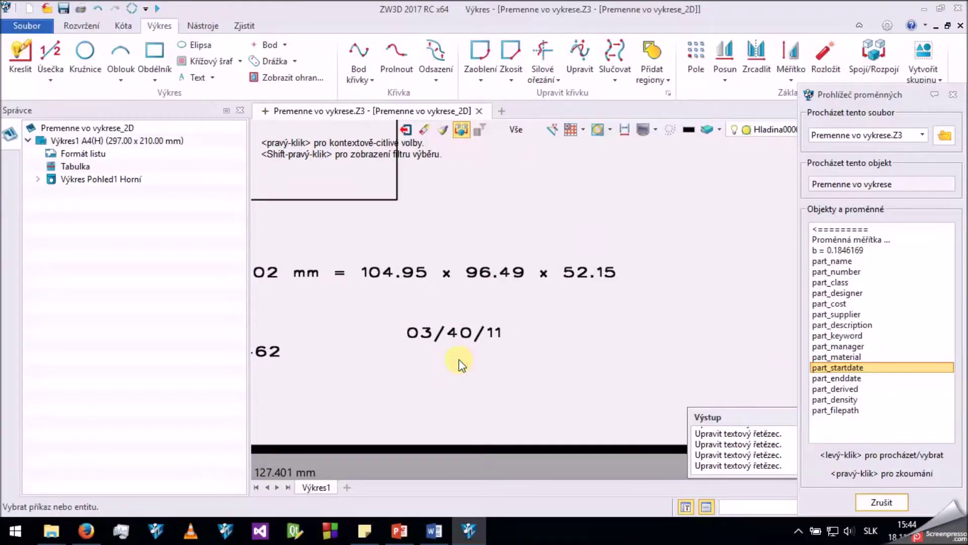
Step: Change the part_startdate format in the drawing text to the long time %T(L)
double_click(465, 334)
click(555, 250)
key(BackSpace)
key(BackSpace)
key(BackSpace)
key(BackSpace)
key(BackSpace)
key(BackSpace)
key(BackSpace)
key(BackSpace)
key(BackSpace)
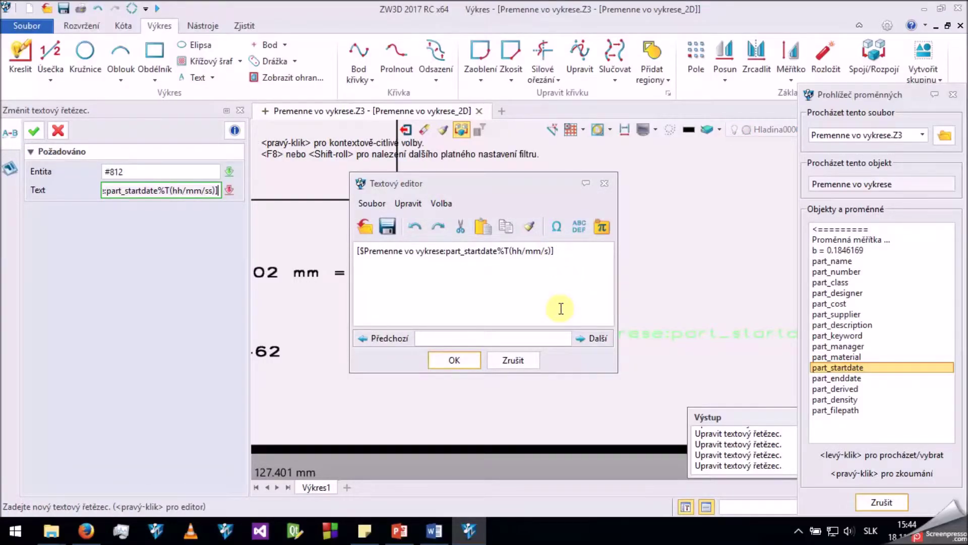
text((L)
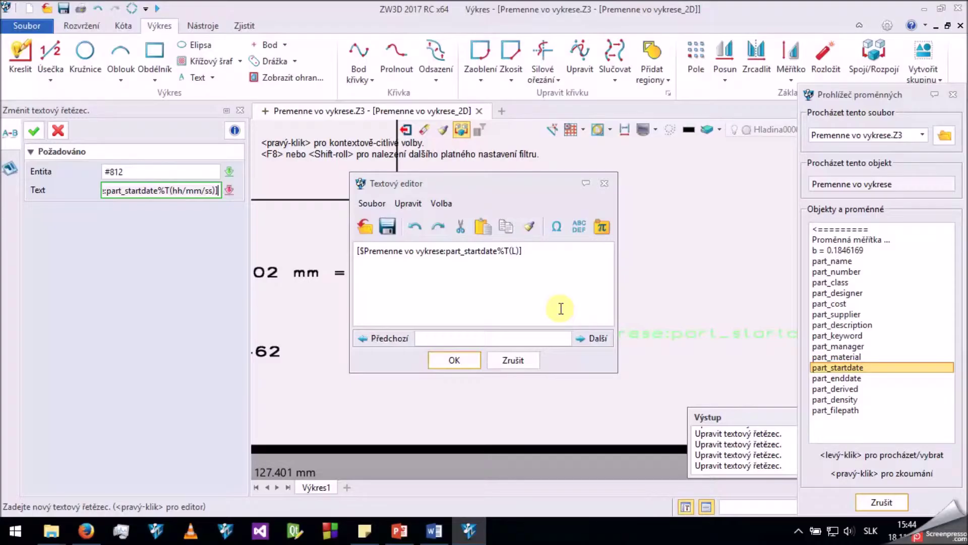
click(451, 360)
Step: Create a bill of materials table from the top view with default settings and place it beneath the drawing texts
scroll(447, 356, down, 2)
scroll(331, 255, down, 3)
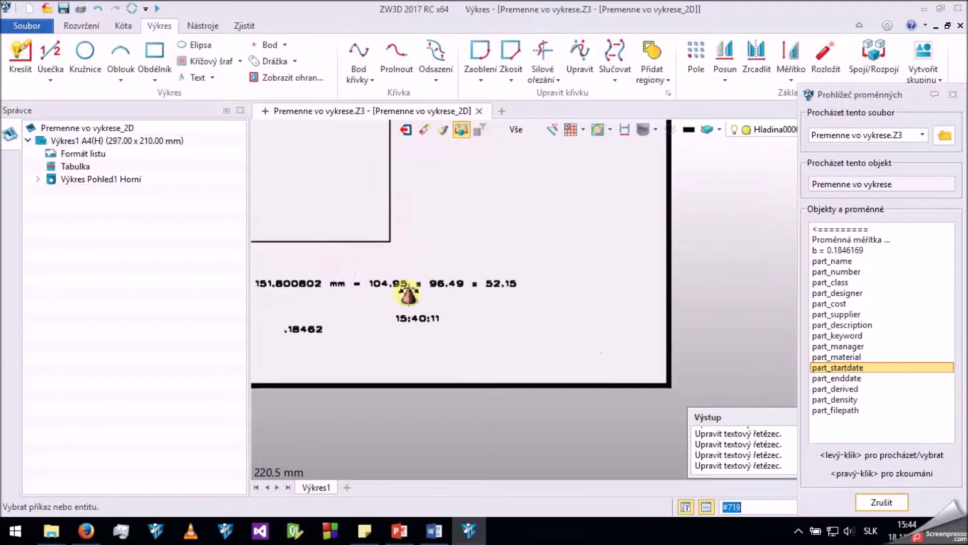
click(122, 27)
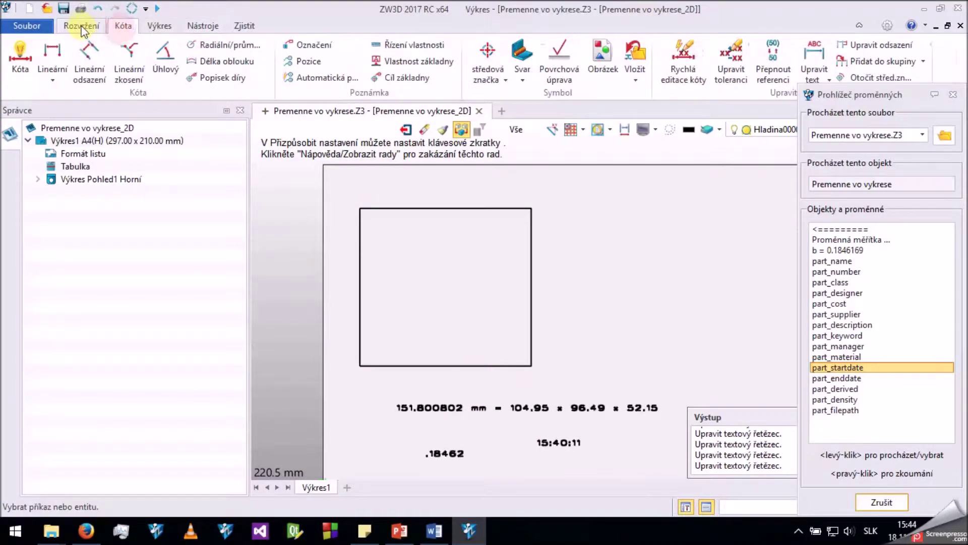
click(81, 25)
click(246, 56)
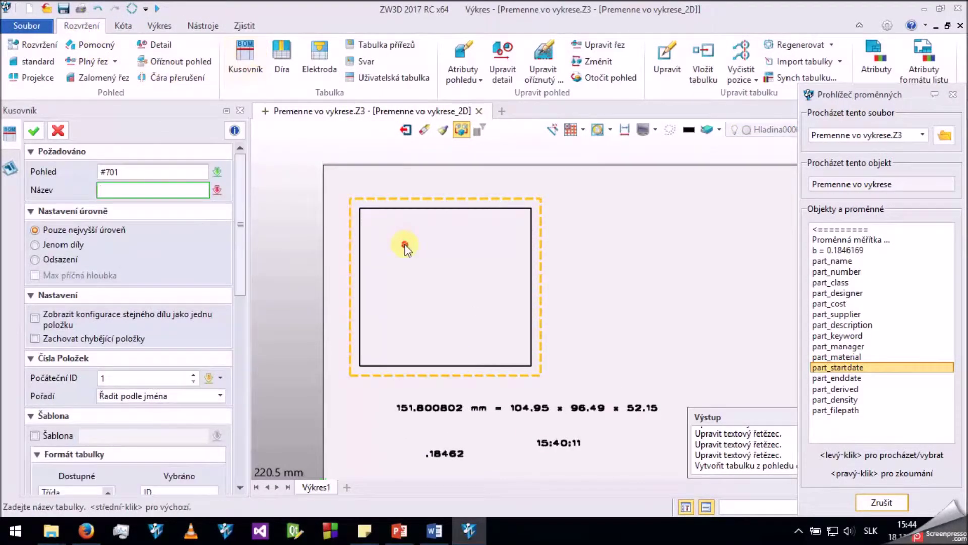
click(33, 131)
middle_drag(582, 298, 313, 274)
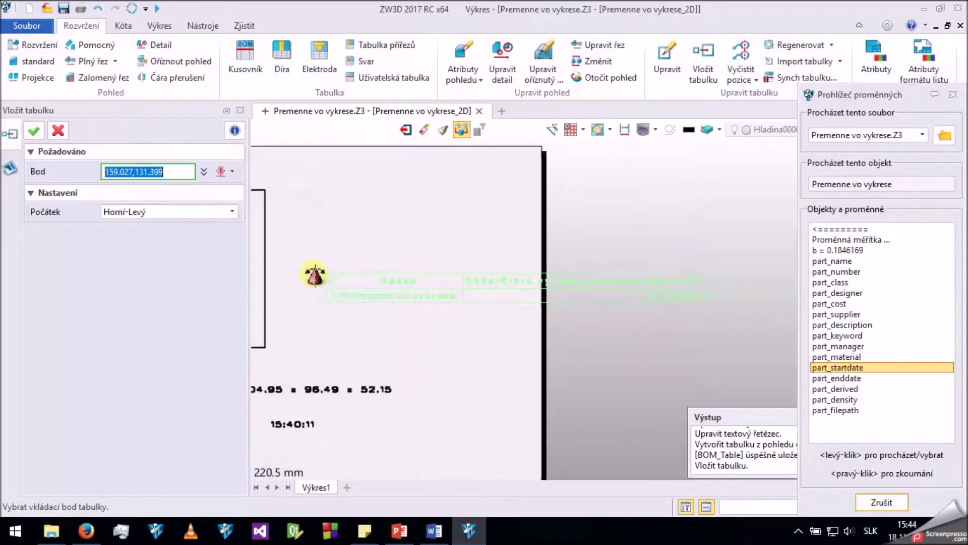
scroll(393, 252, down, 2)
middle_drag(394, 252, 539, 273)
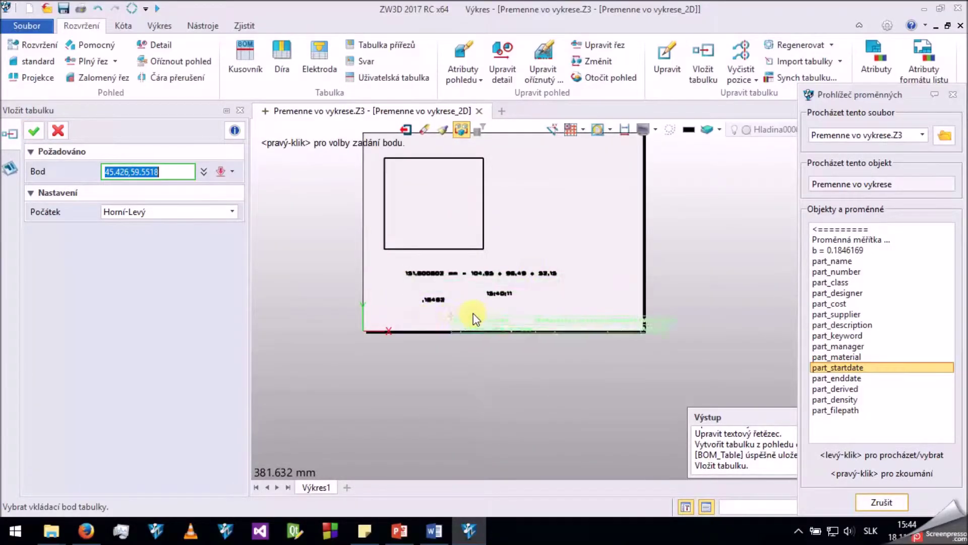
click(412, 313)
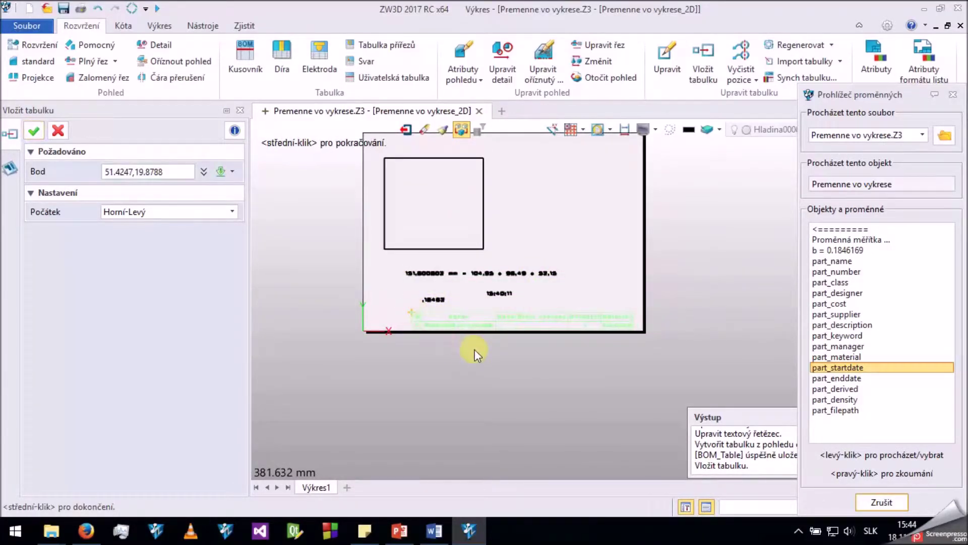
Step: Move the bill of materials table to the sheet's left border, just below the .18462 text
scroll(628, 333, up, 2)
middle_drag(390, 310, 516, 313)
scroll(385, 270, up, 1)
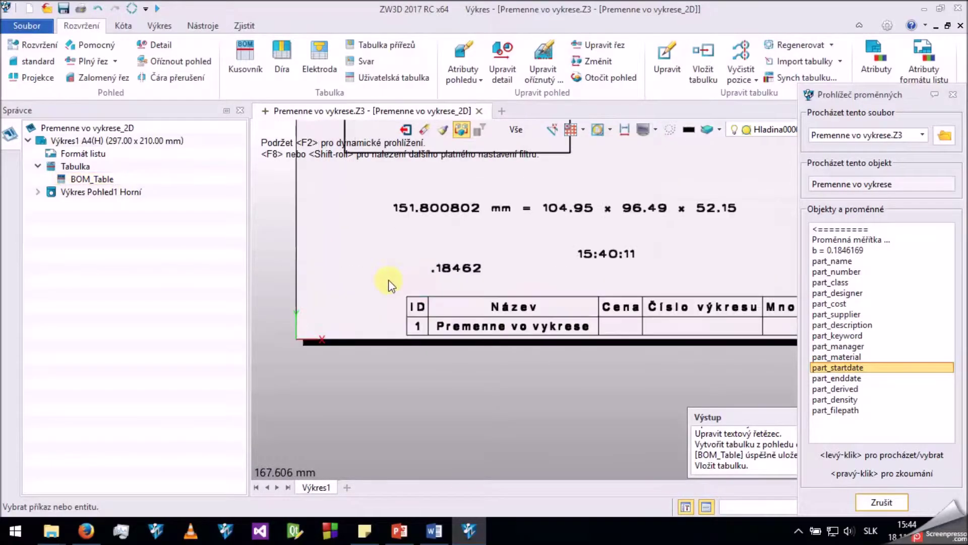
click(398, 289)
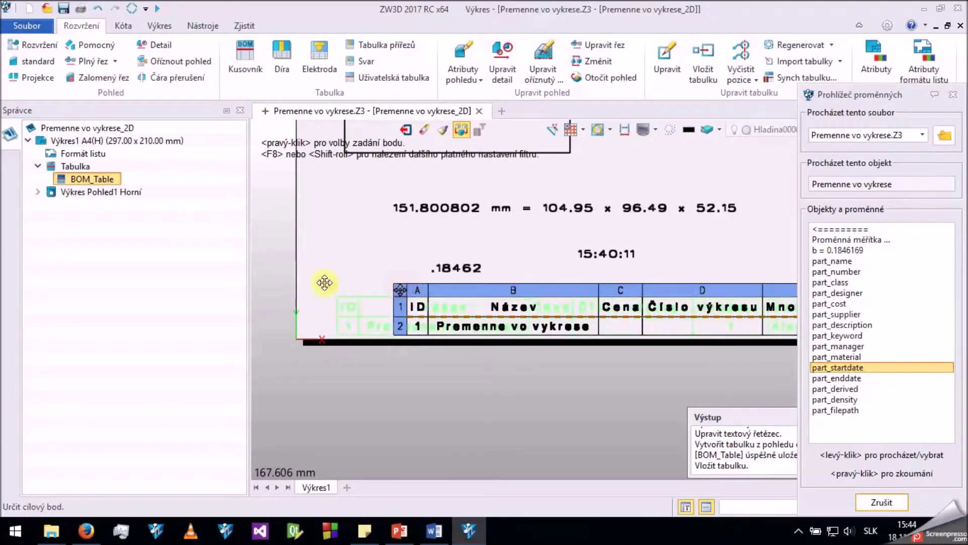
click(298, 269)
Step: Insert a new column G after the Materiál column of the bill of materials, leaving its column type unassigned
scroll(612, 276, up, 2)
right_click(615, 277)
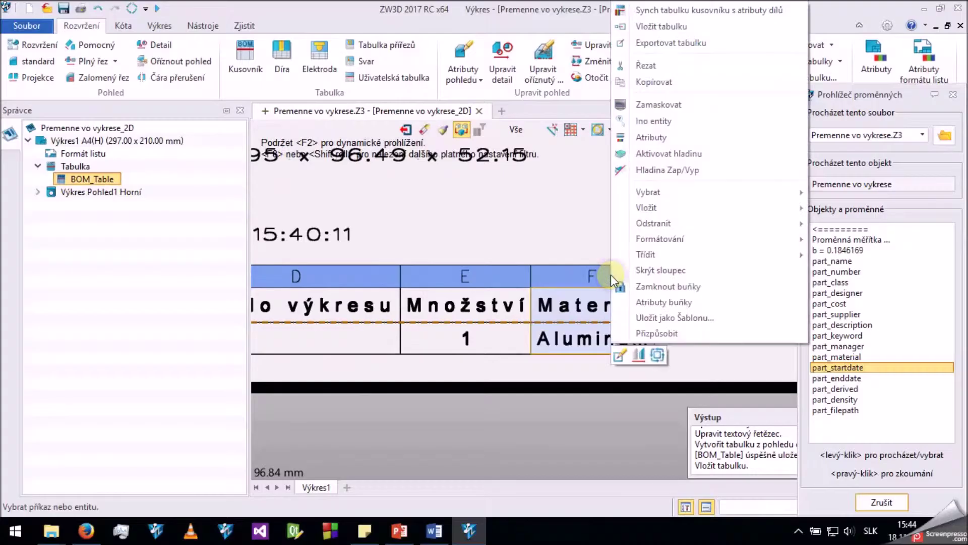
mouse_move(687, 215)
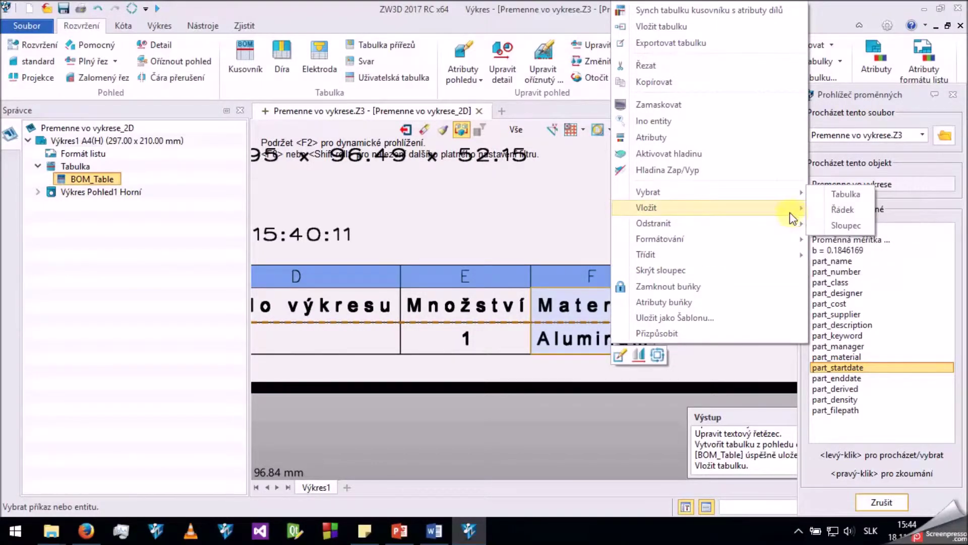
click(851, 225)
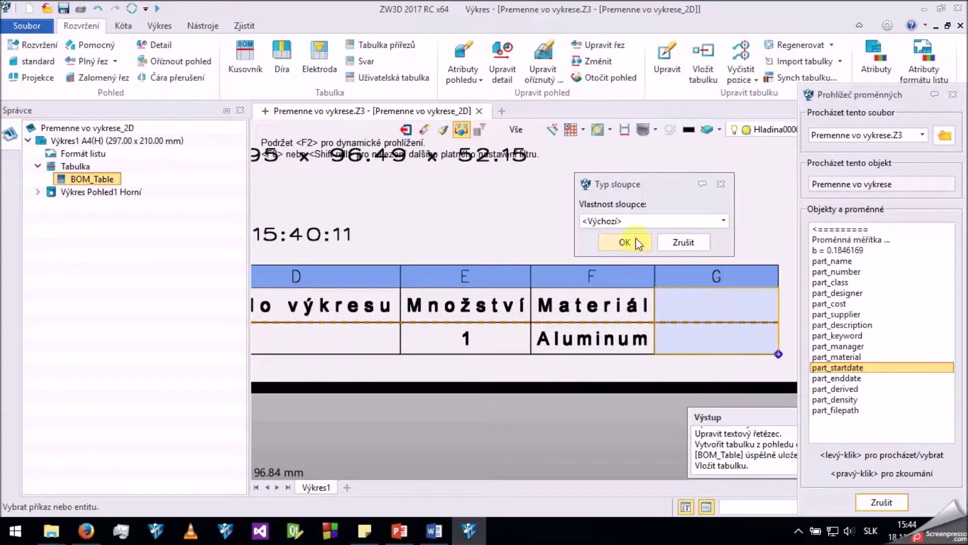
click(687, 242)
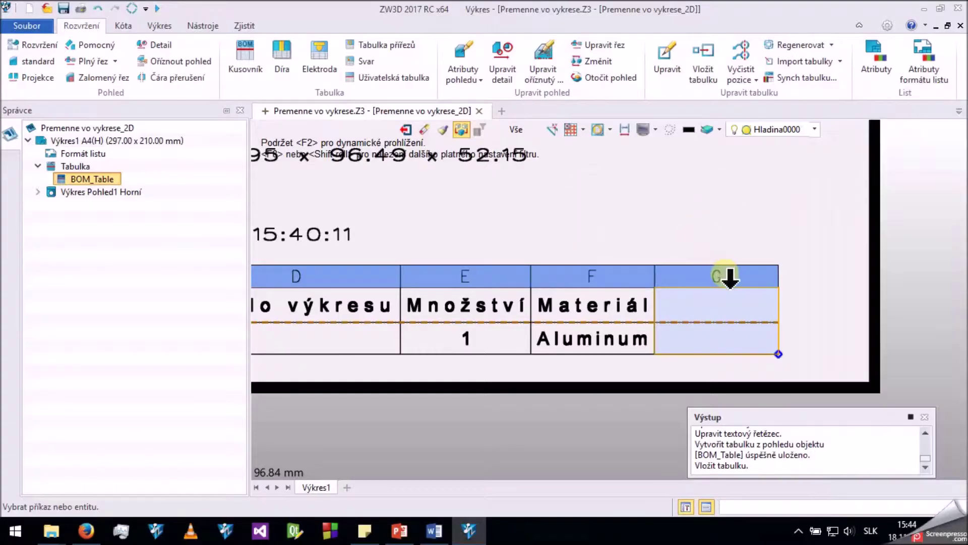
Step: Set the property of column G to <Rovnice> and name its attribute Najvacsi rozmer
double_click(725, 273)
click(720, 220)
scroll(720, 260, down, 3)
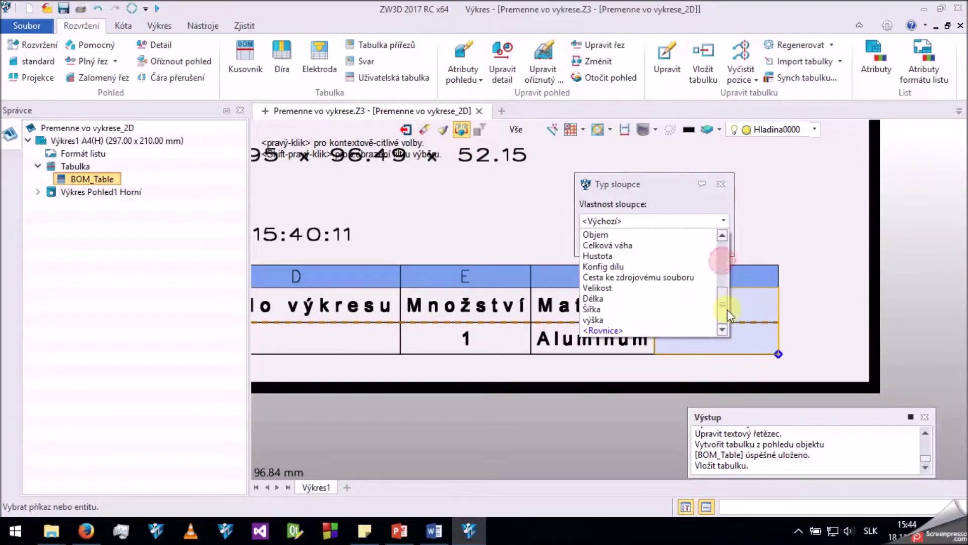
click(624, 328)
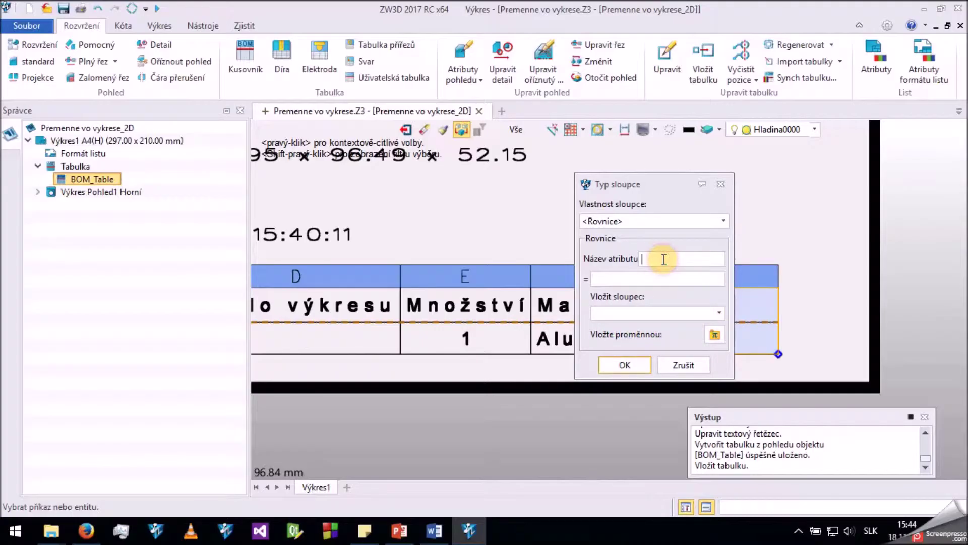
text(Najvac)
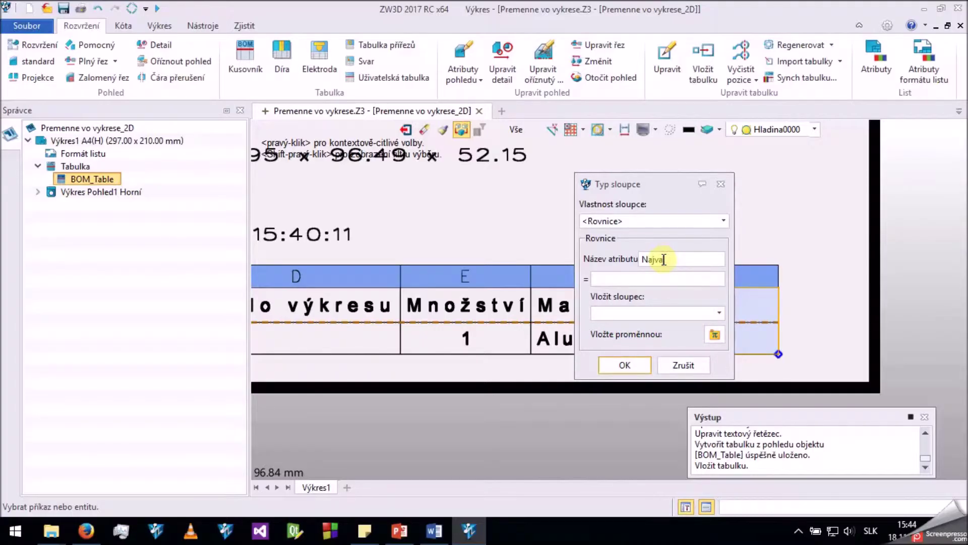
text(si rozmer)
Step: Try inserting the Part_Length variable from the variable browser into the column's equation, and clear the equation
click(641, 278)
click(718, 337)
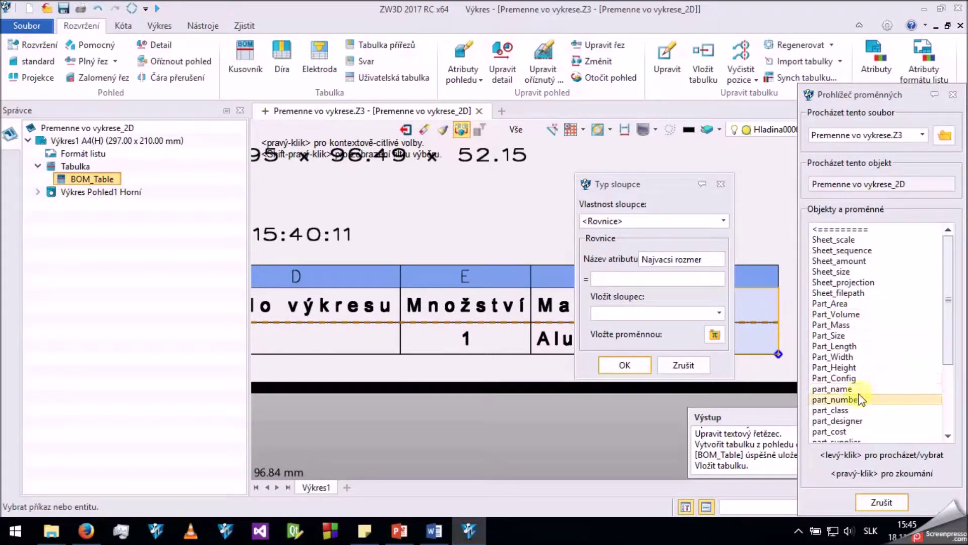
double_click(834, 346)
click(699, 279)
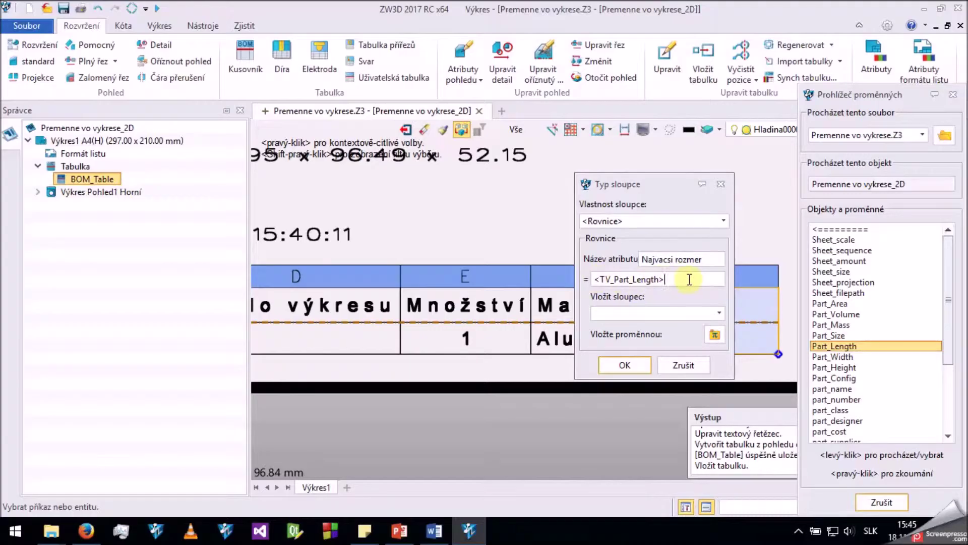
drag(685, 278, 573, 280)
key(BackSpace)
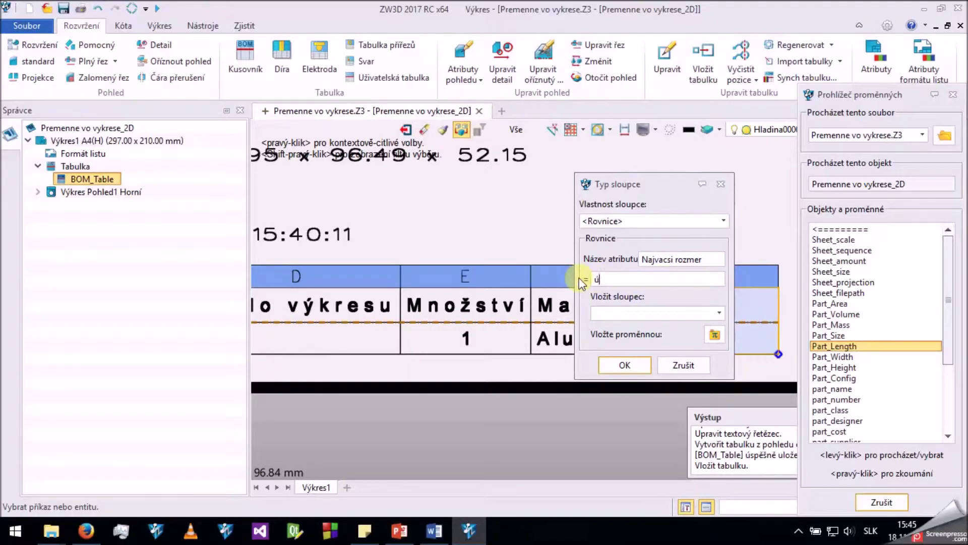
Step: Begin the column's equation with [$Part_Length]&, using the English keyboard layout
key(alt+shift)
text([])
key(Left)
text($PAr)
key(BackSpace)
key(BackSpace)
text(art_Length)
key(Right)
text(*)
key(BackSpace)
text(&)
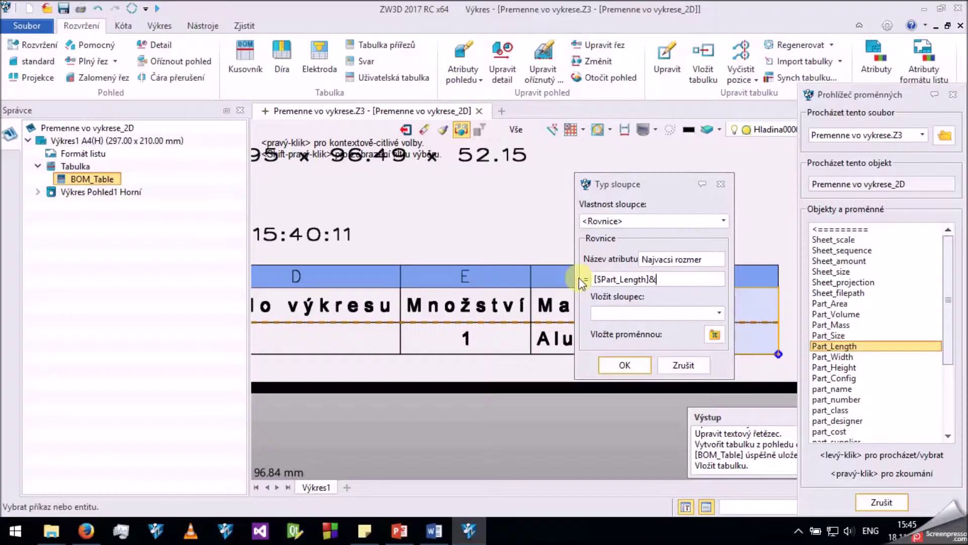
Step: Extend the column's equation with "x"&[$Part_Width]
text(")
text(x")
text(&[])
text($PArt)
key(BackSpace)
key(BackSpace)
key(BackSpace)
text(art_Width)
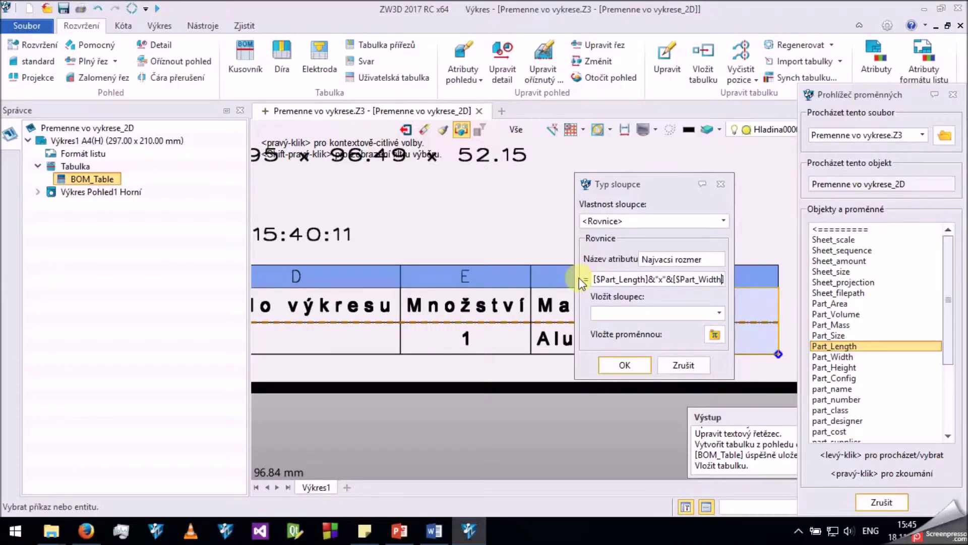
Step: Complete the column's equation with &"x"&[$Part_Height] and apply it to column G
key(End)
text(&"x")
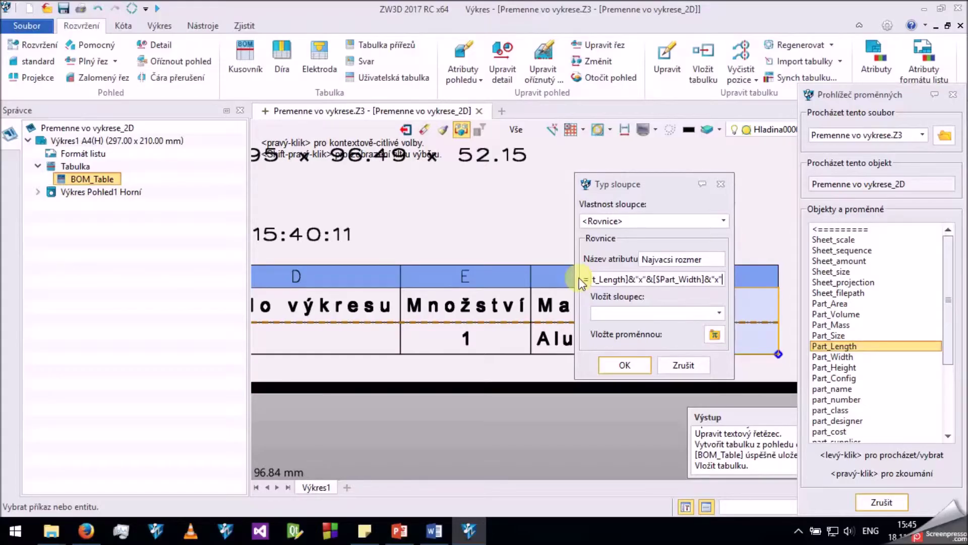
text(&)
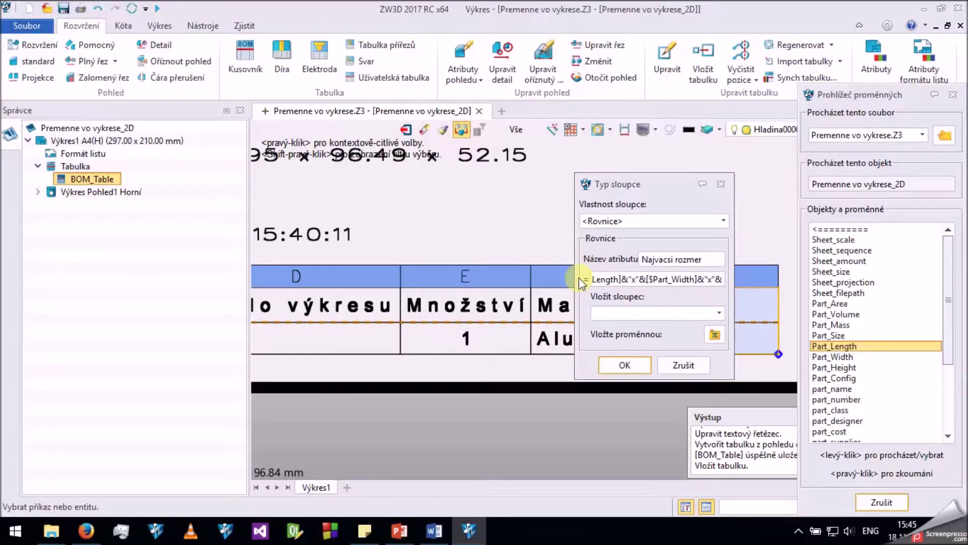
text([)
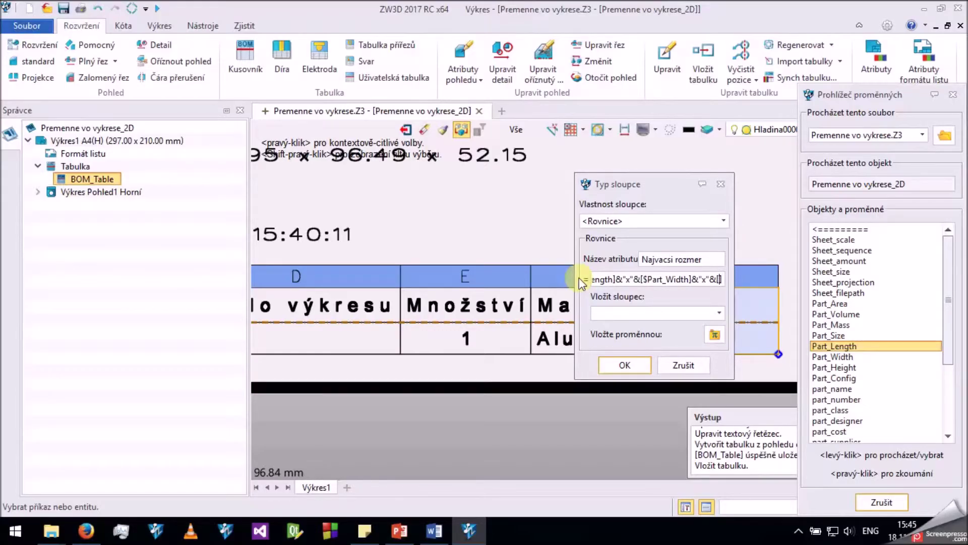
text($Part_)
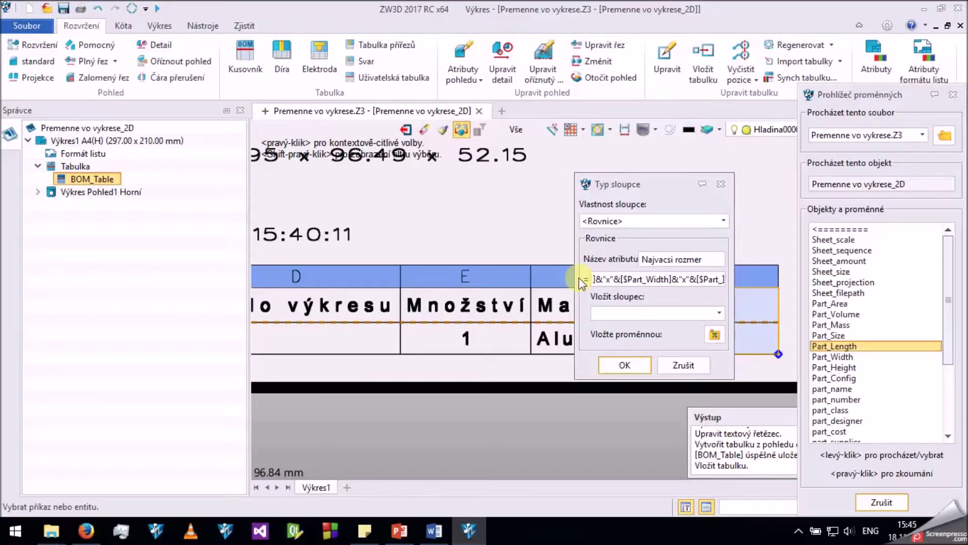
text(Height])
click(613, 362)
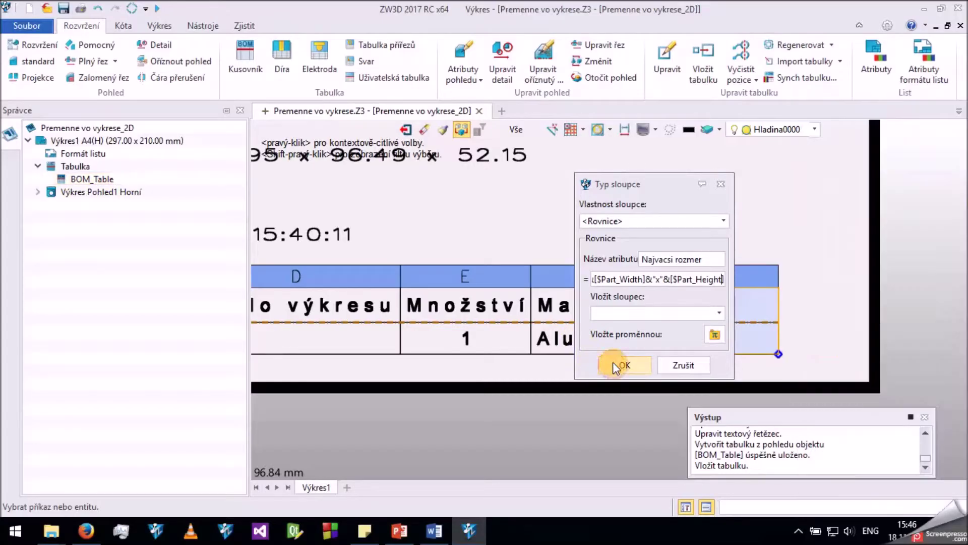
click(707, 359)
Step: Save the file to the desktop as Premenne vo vykrese.Z3
scroll(536, 292, down, 2)
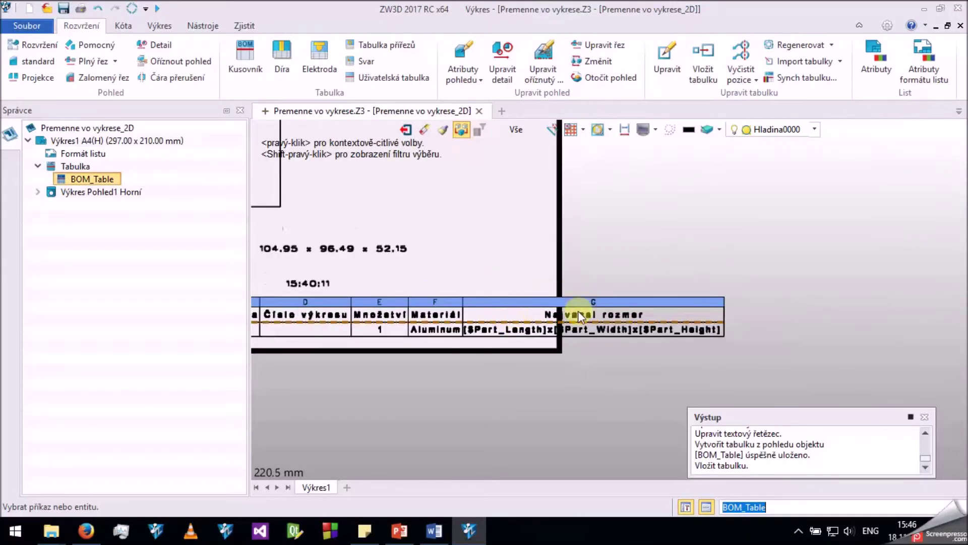
scroll(577, 311, up, 2)
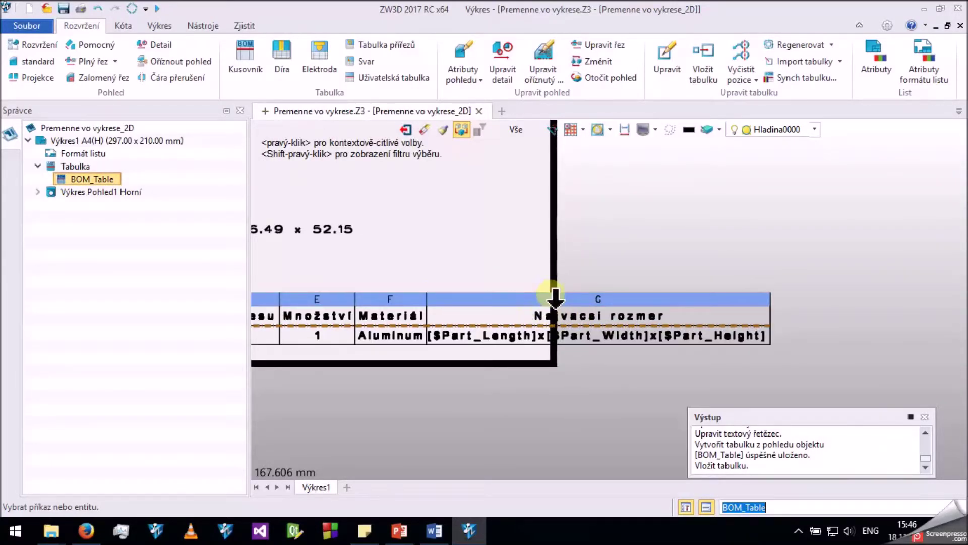
scroll(554, 297, up, 1)
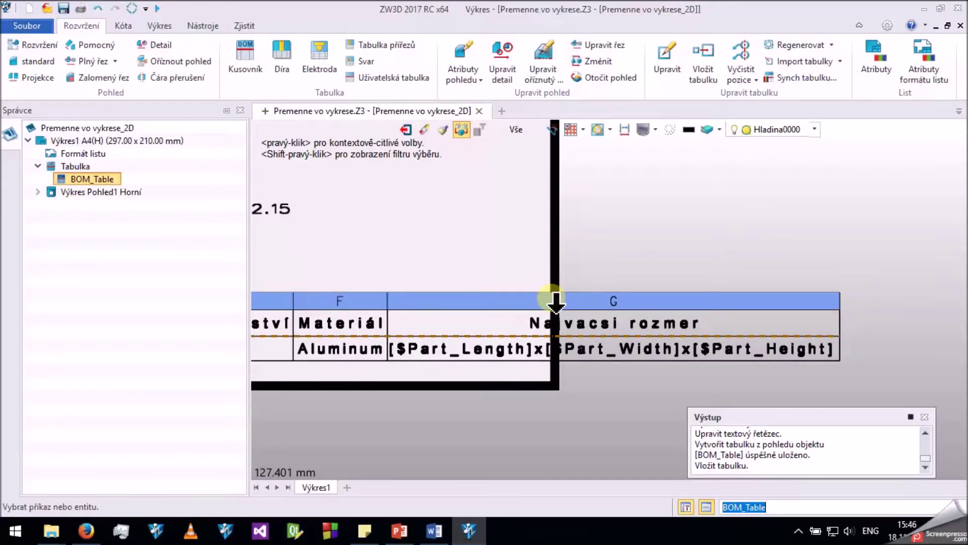
key(ctrl+shift+s)
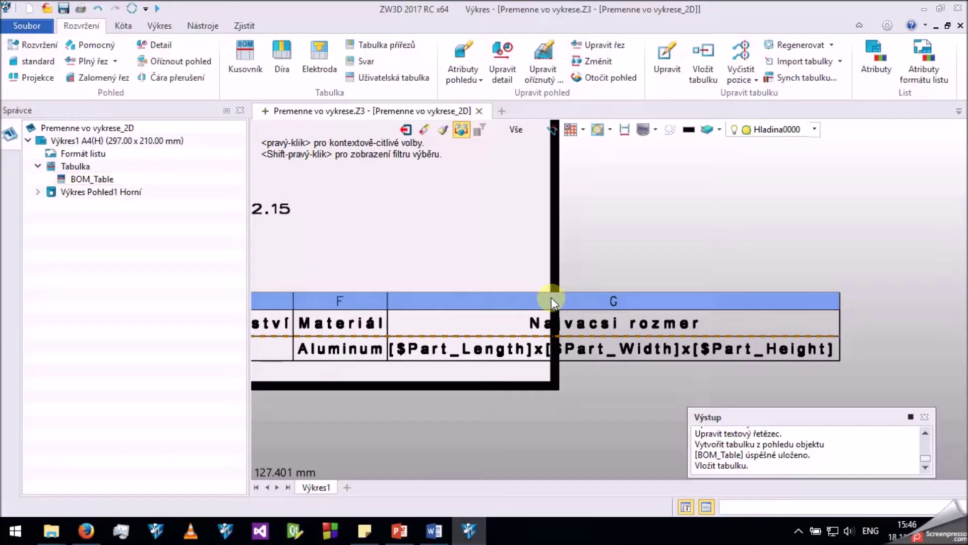
click(270, 214)
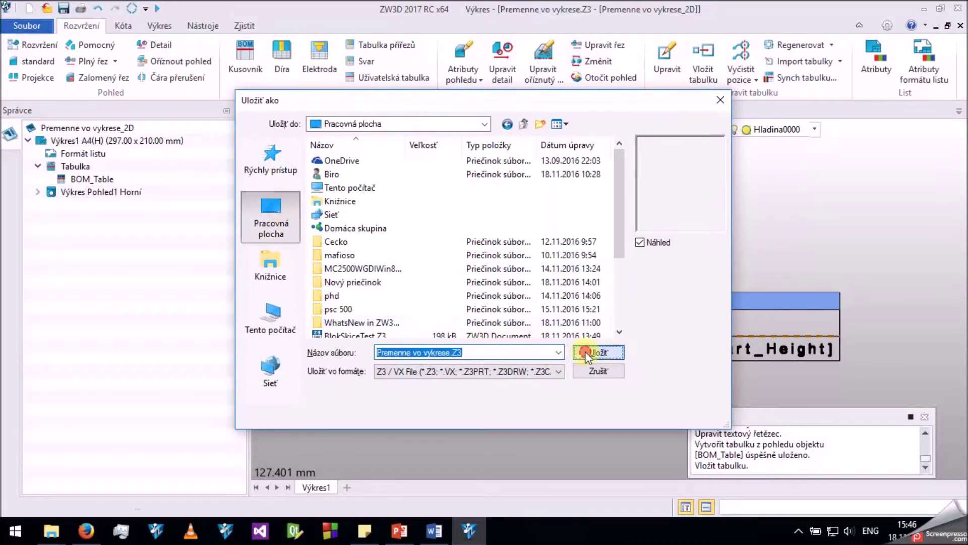
click(593, 352)
Step: Regenerate the drawing's views and tables with the default options and exit the drawing to the part model
click(132, 8)
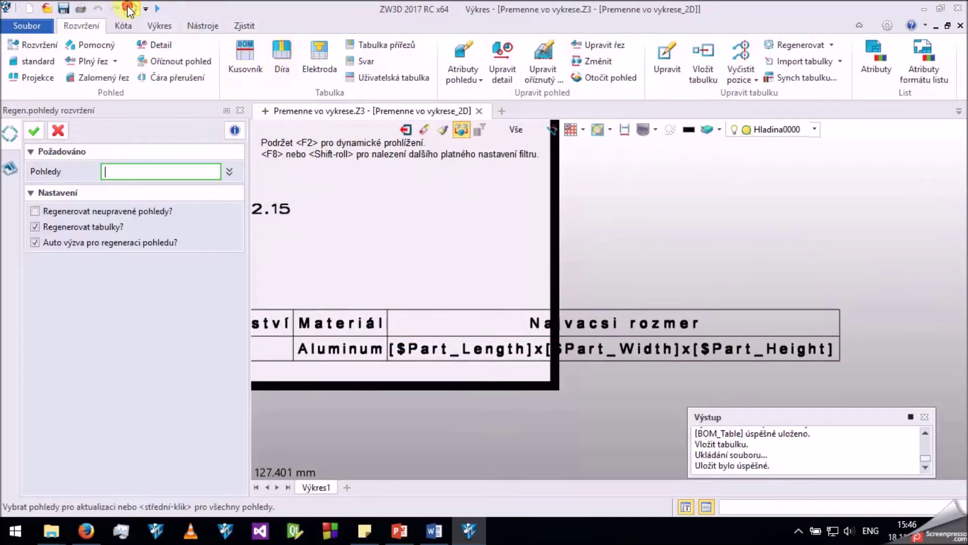
click(40, 133)
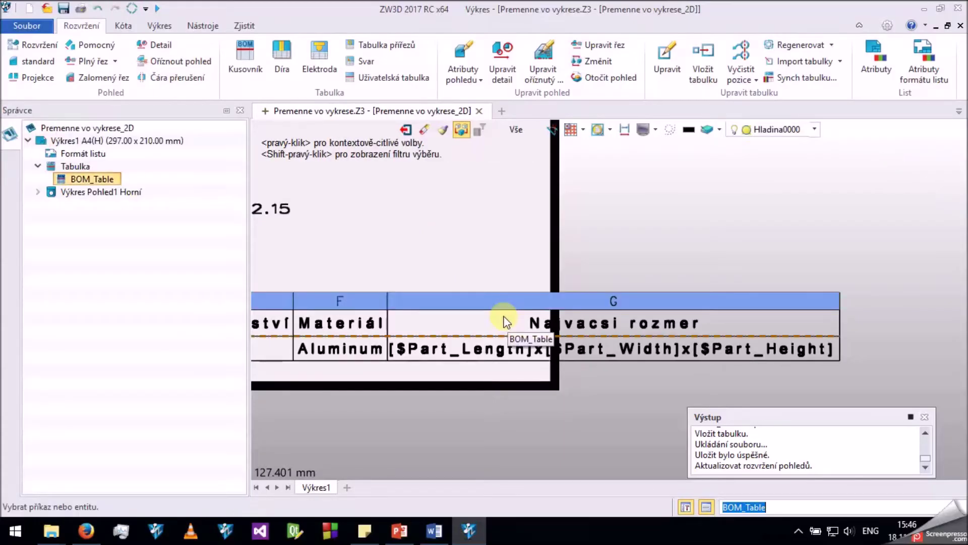
click(406, 130)
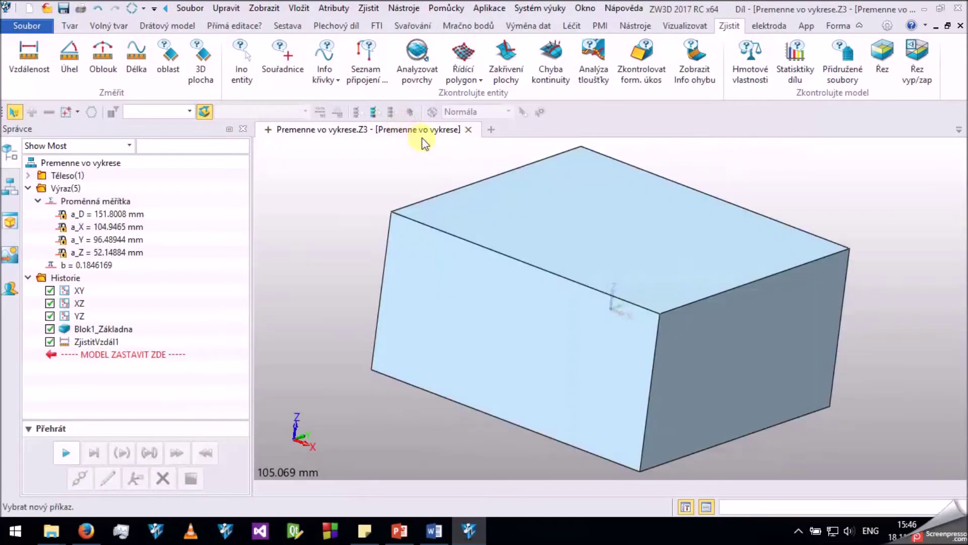
Step: Open the physical properties in the part attributes and confirm them to generate the part's physical variables
click(327, 9)
click(363, 50)
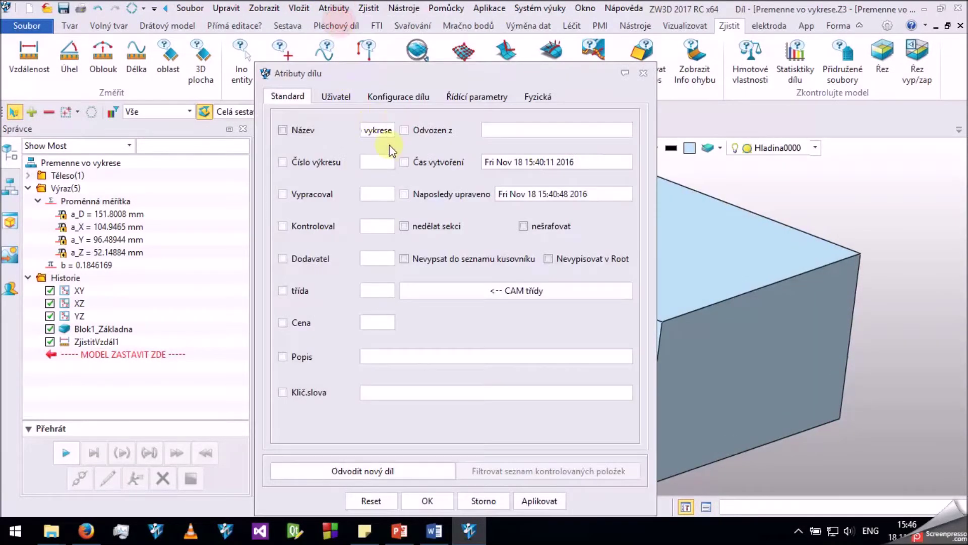
click(524, 97)
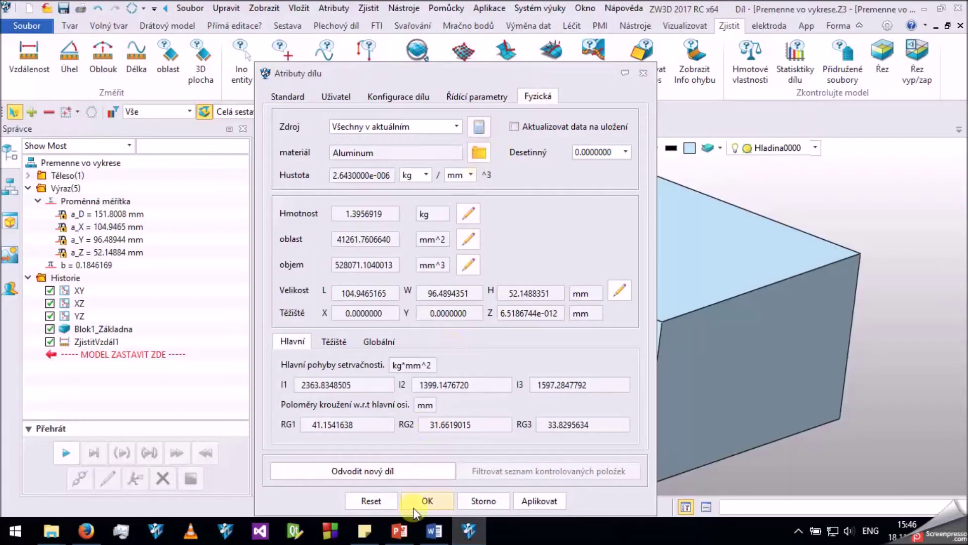
click(427, 500)
Step: Switch from the part model to its 2D drawing Premenne vo vykrese_2D
right_click(292, 308)
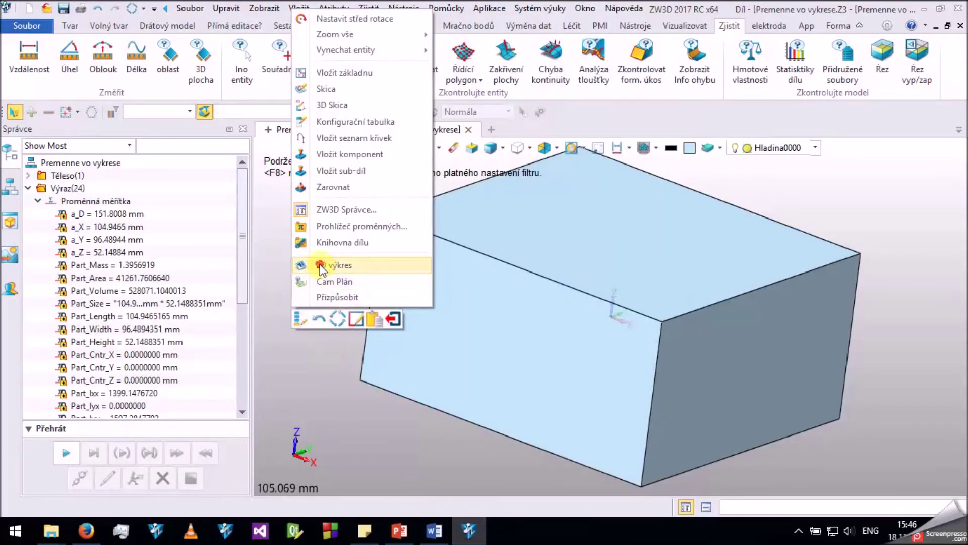
click(334, 265)
click(534, 309)
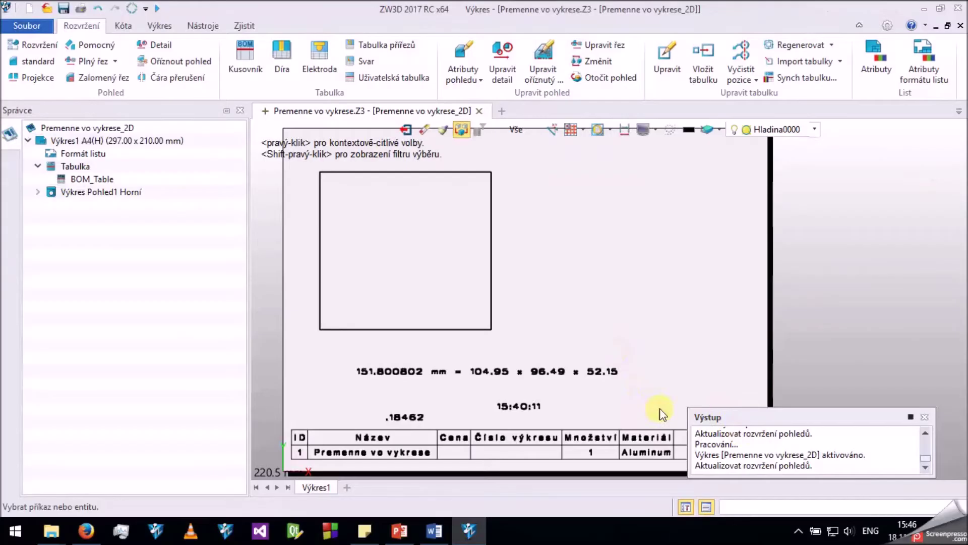
Step: Edit the equation of BOM table column G, adding the two-decimal format %.2 to the Part_Length variable
scroll(433, 271, up, 3)
click(555, 298)
scroll(554, 298, up, 2)
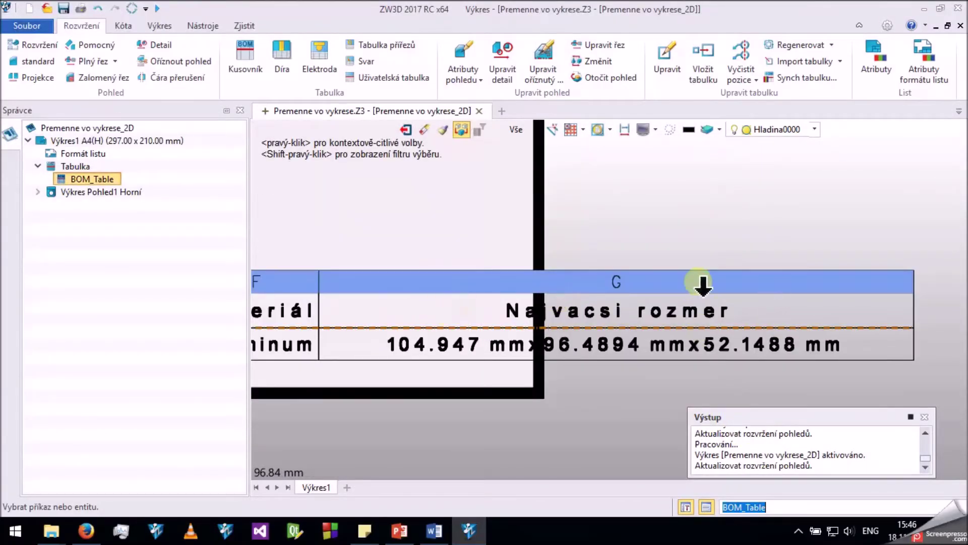
double_click(634, 282)
click(310, 148)
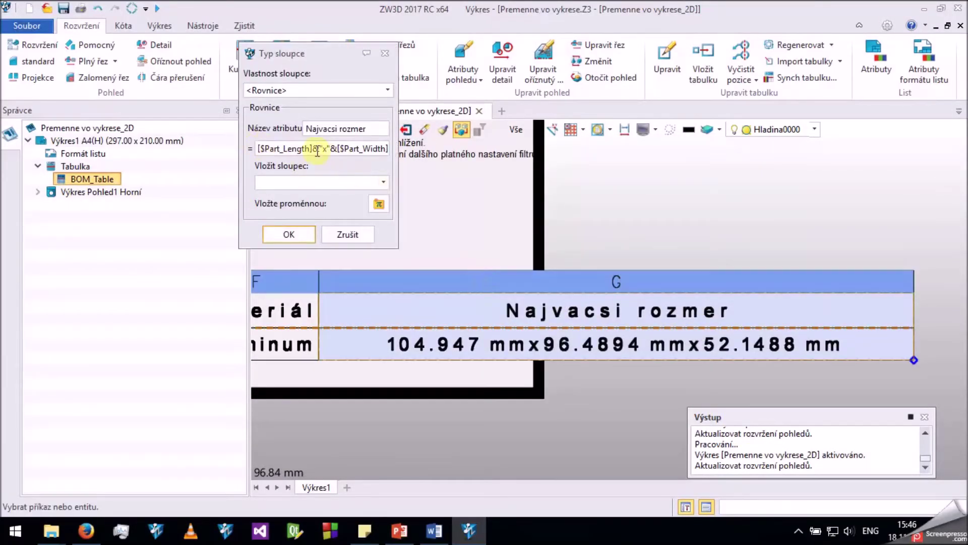
text(%.2)
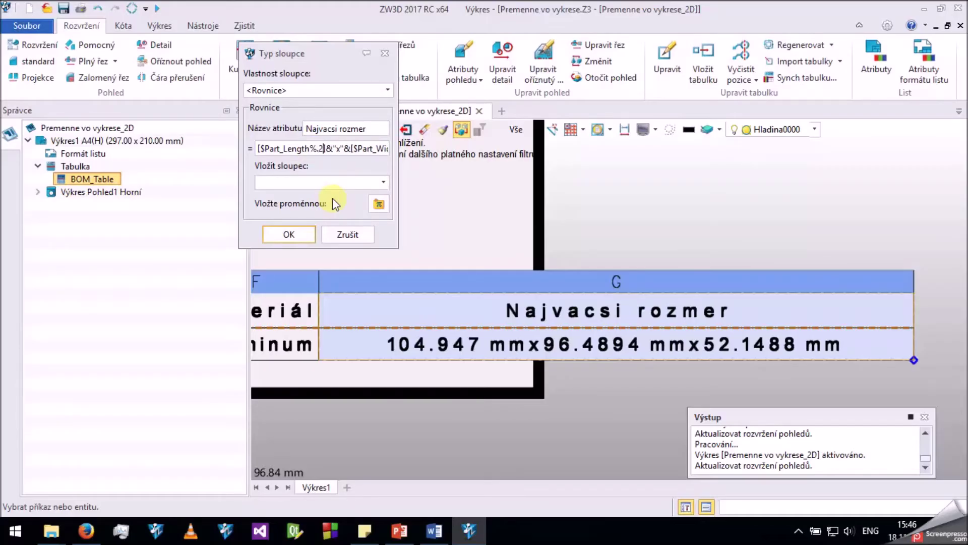
Step: Copy the %.2 format from Part_Length to the Part_Width variable in the column equation
key(shift+Left)
key(shift+Left)
key(shift+Left)
key(ctrl+c)
drag(384, 148, 314, 150)
click(305, 148)
key(ctrl+v)
Step: Add the %.2 format to the Part_Height variable and apply the equation to column G
click(385, 148)
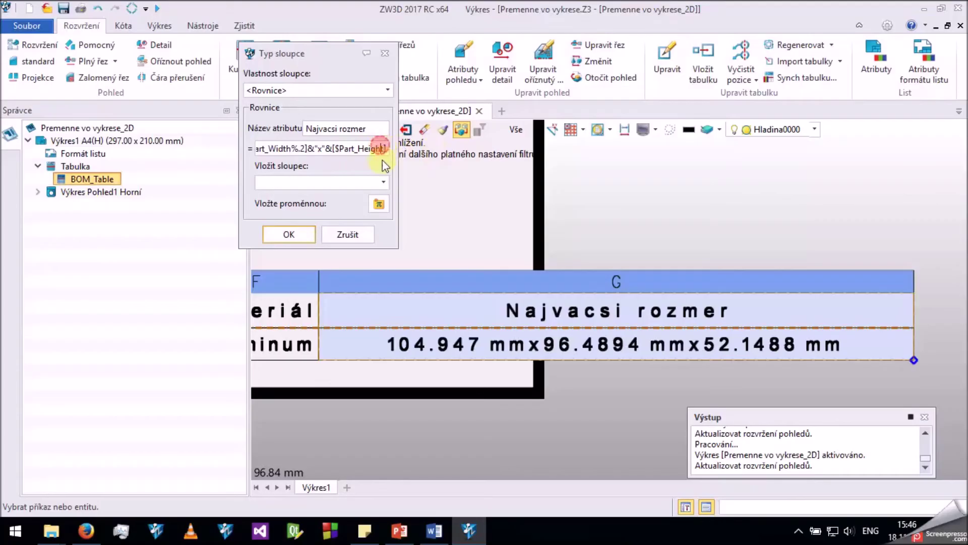
text(%.2)
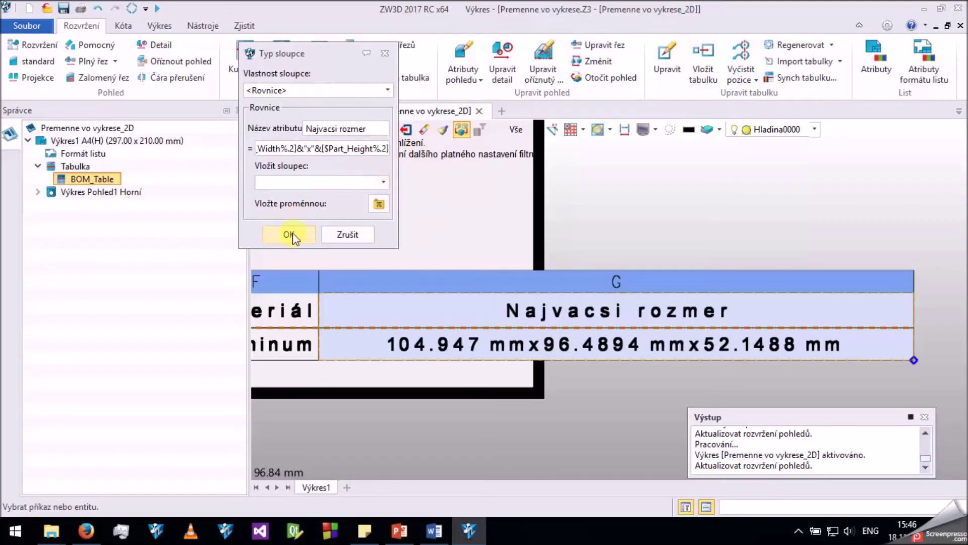
click(285, 234)
Step: Narrow the Najvacsi rozmer column of the BOM table by moving its outer edge inward, closer to the text
scroll(623, 338, up, 1)
scroll(623, 338, down, 1)
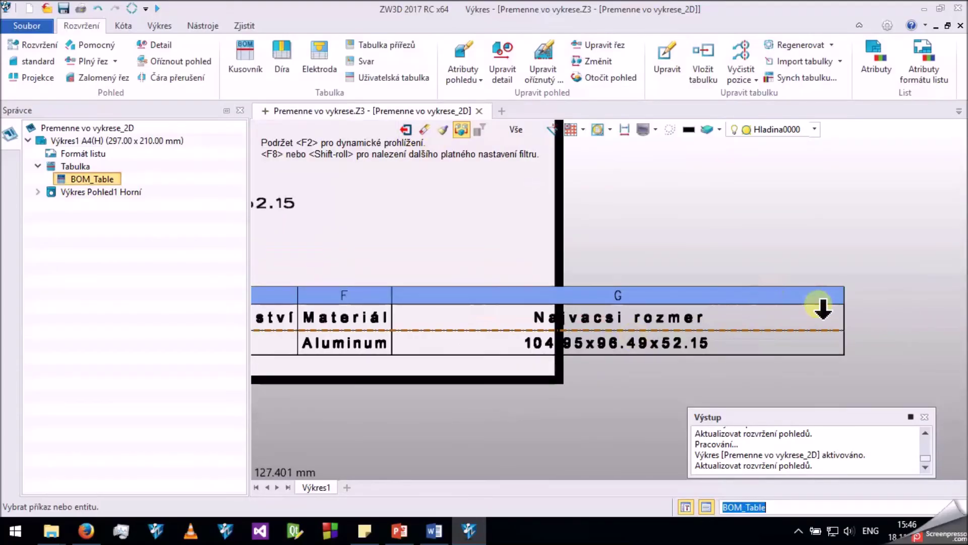
click(841, 303)
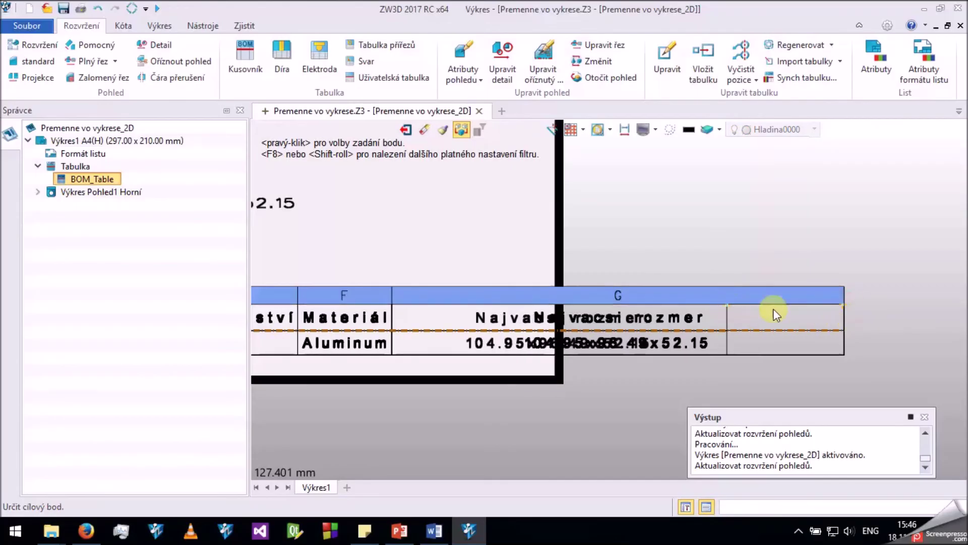
click(722, 311)
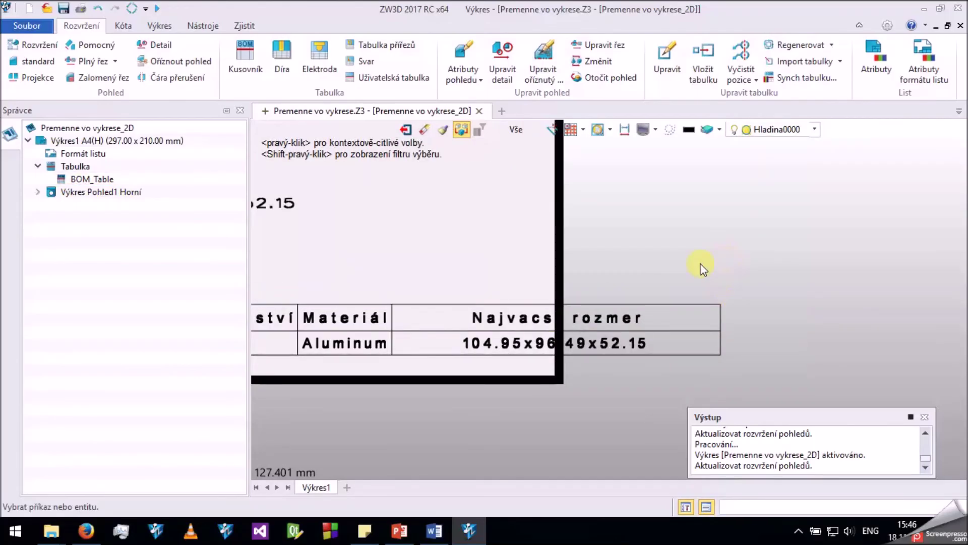